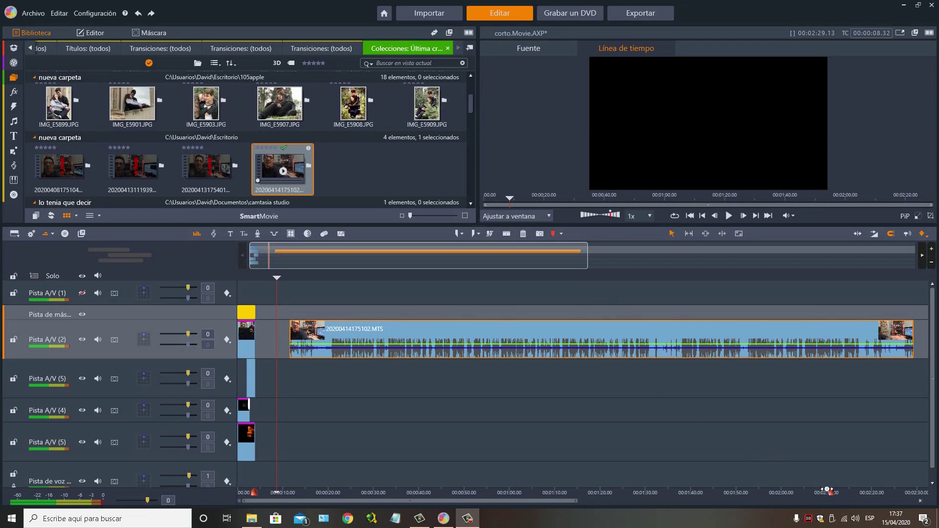
Step: Split the 20200414175102.MTS clip on the timeline at 00:02:11.02 and again at about 00:02:17
left_click(831, 494)
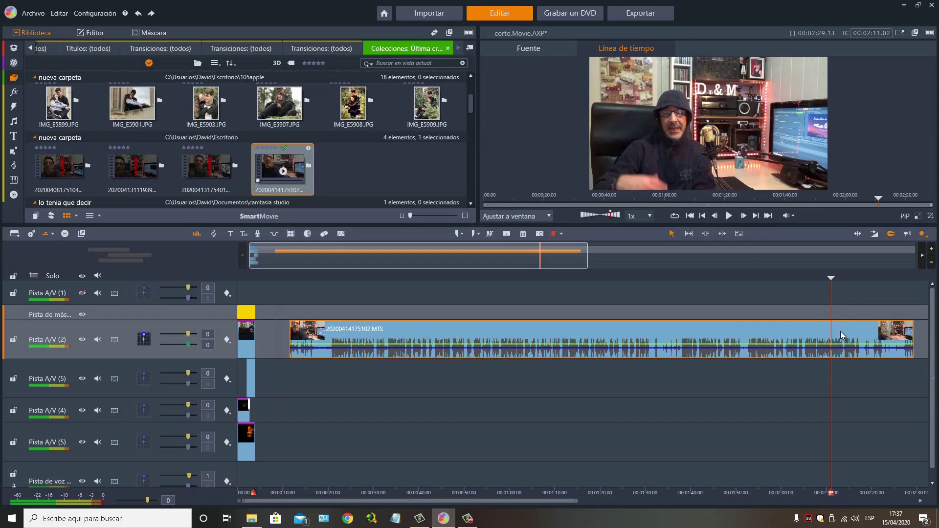
left_click(507, 233)
left_click_drag(838, 279, 861, 282)
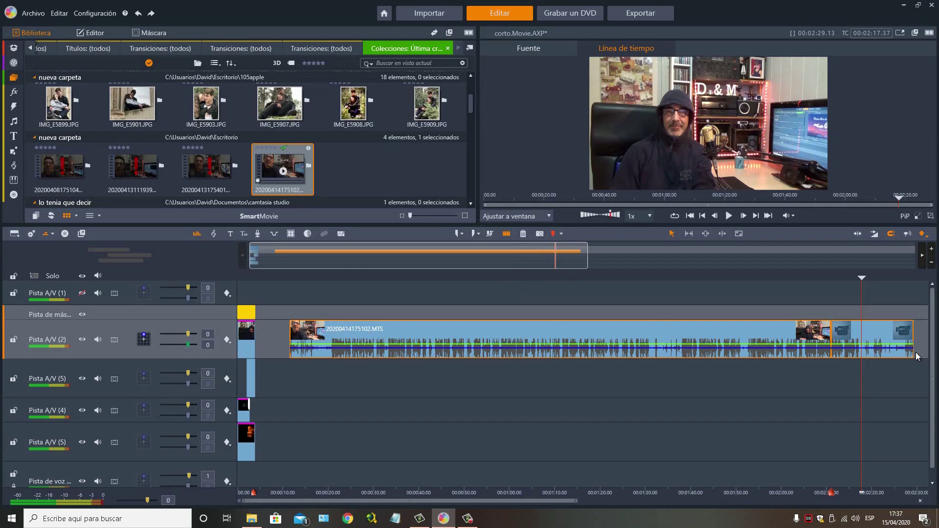
left_click_drag(890, 338, 891, 338)
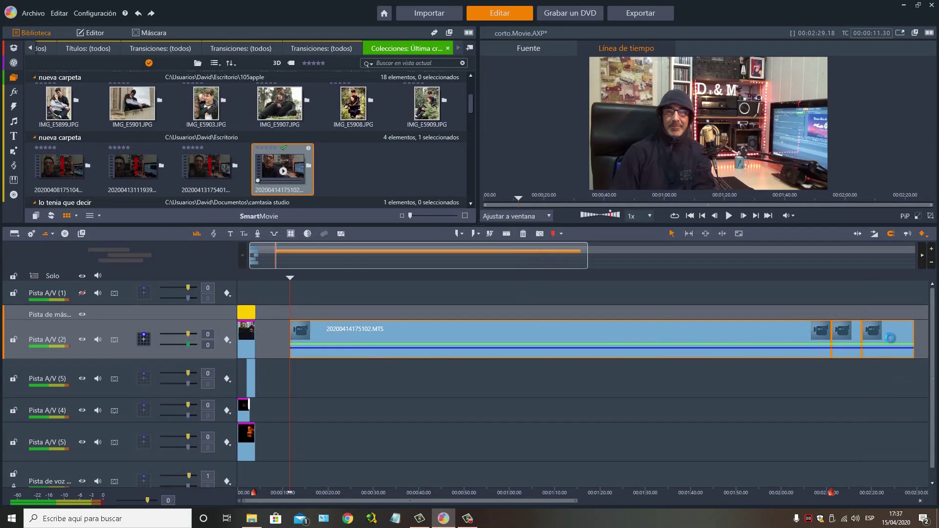
Step: Delete the segments before and after the short middle piece, and move that piece to start at 00:00:19.10
left_click(891, 338)
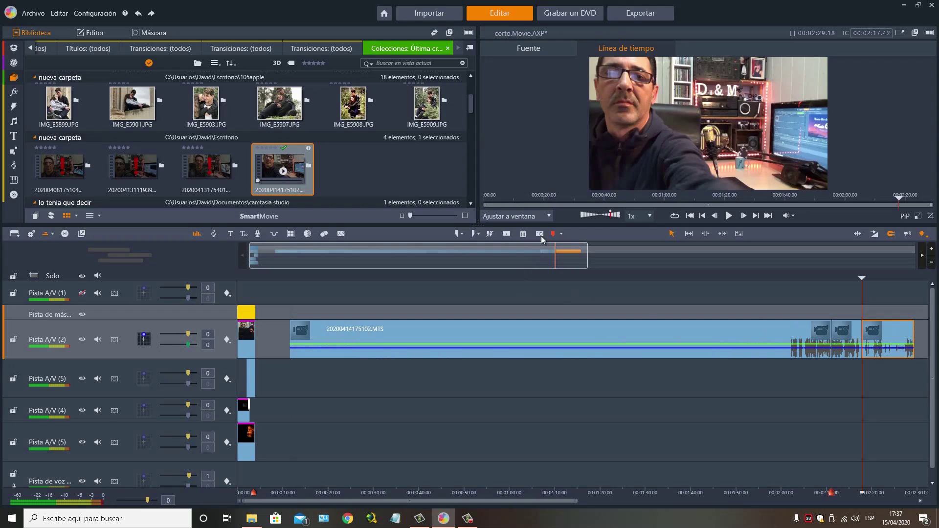
left_click(523, 234)
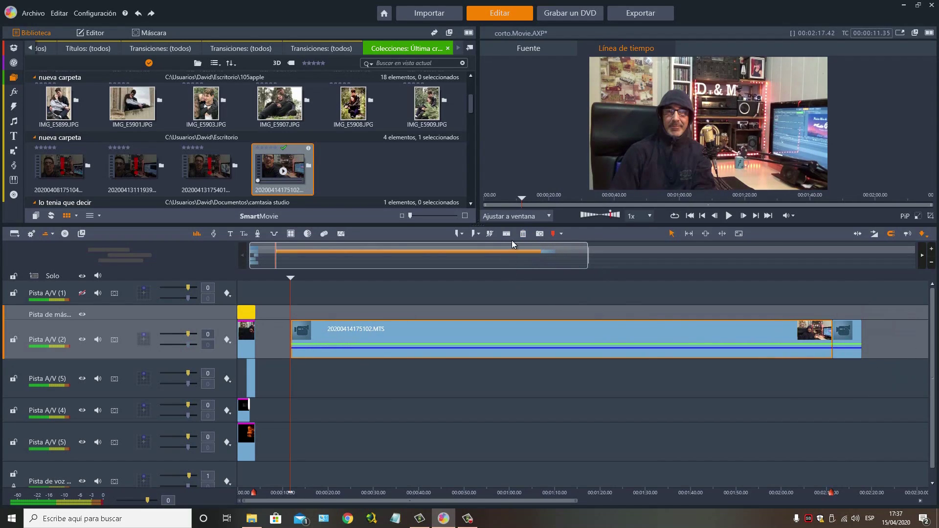
key("Delete")
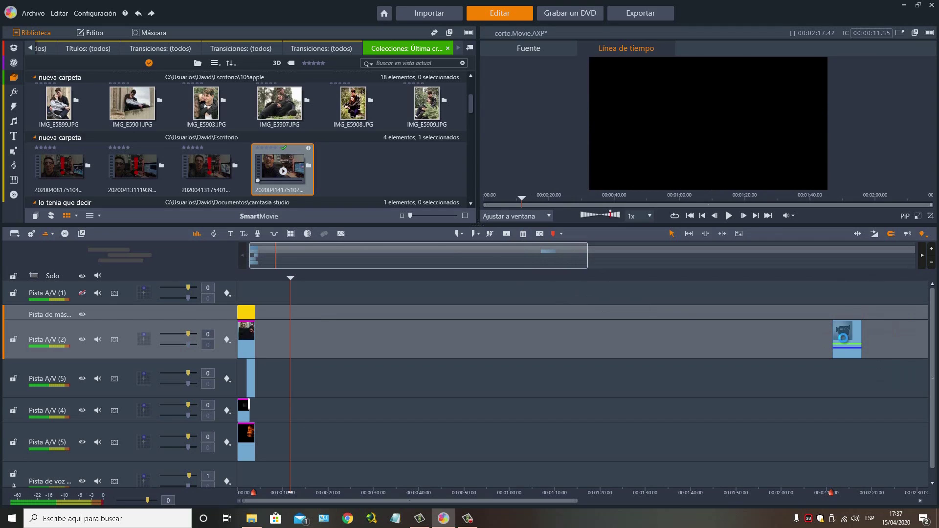
left_click_drag(468, 365, 337, 336)
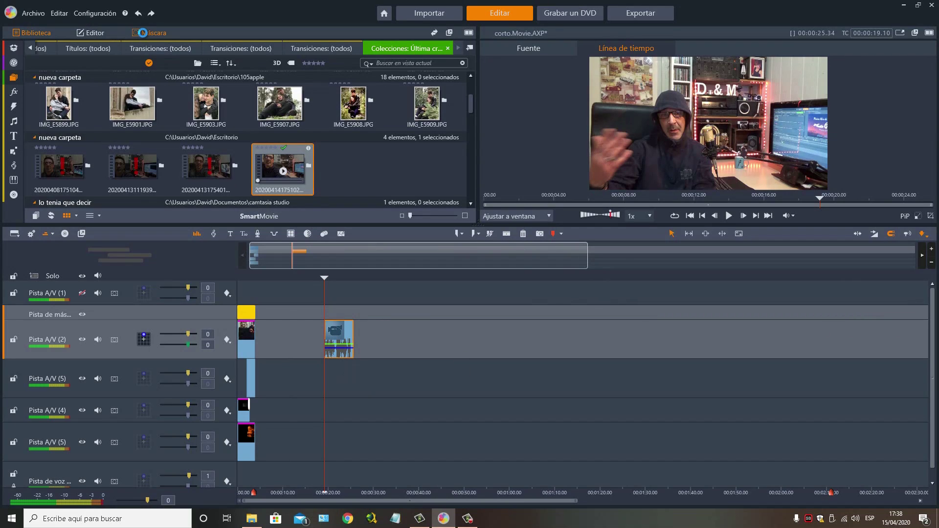
Step: Create a new shape mask for the short clip segment
left_click(142, 33)
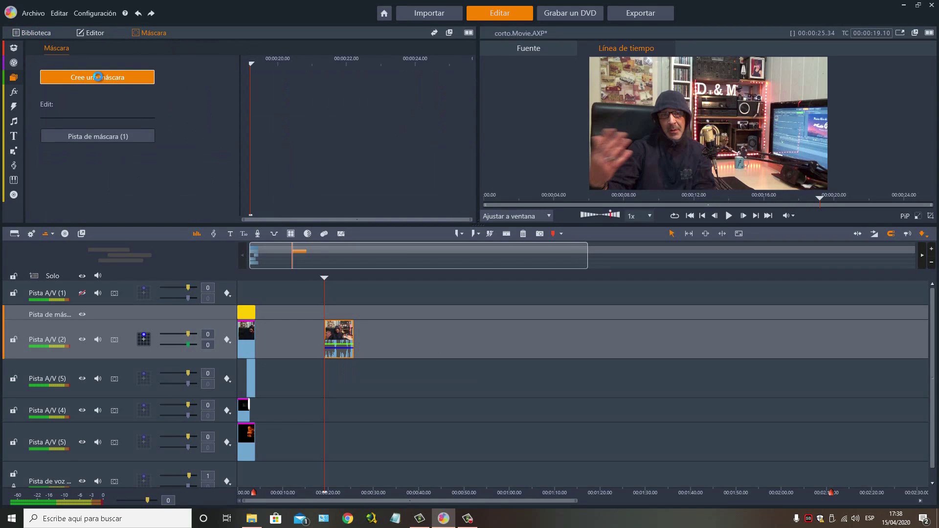
left_click(98, 77)
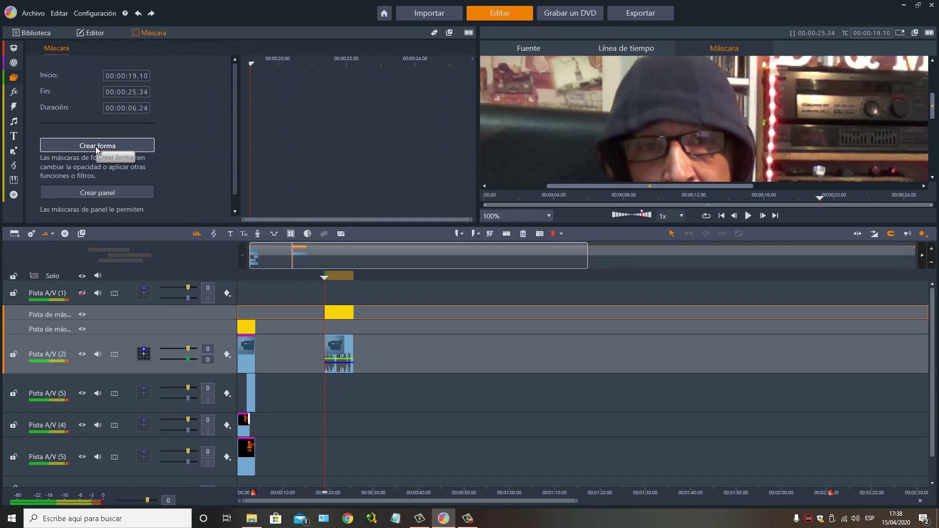
left_click(95, 146)
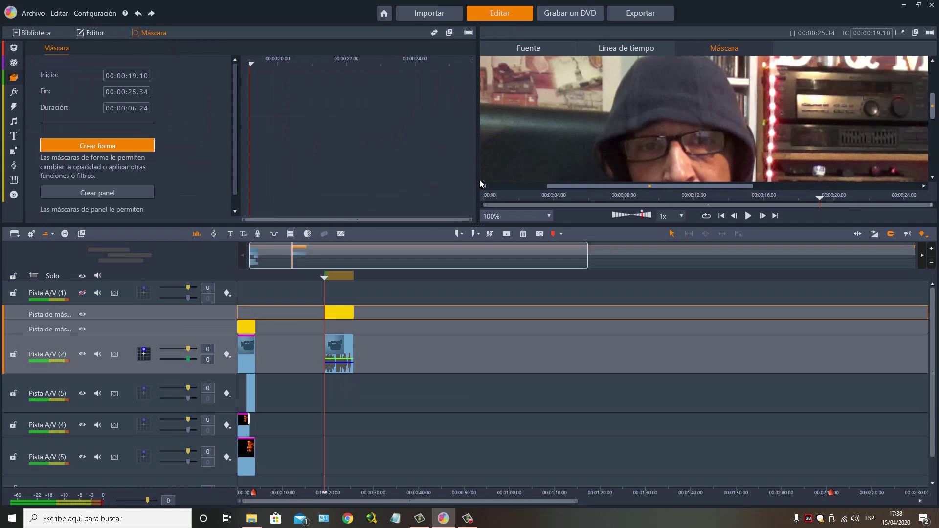
Step: Enlarge the mask preview area and set its zoom to 100% for detailed outlining
left_click(492, 216)
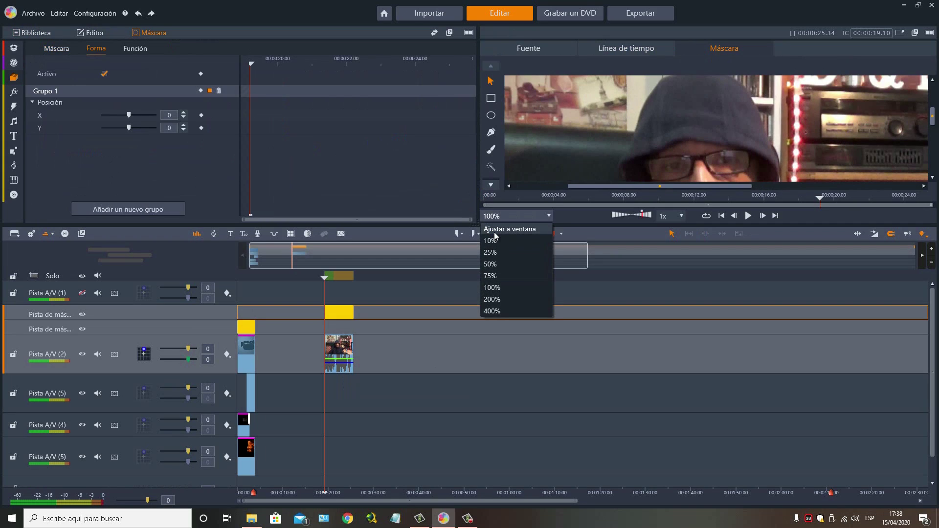
left_click(494, 229)
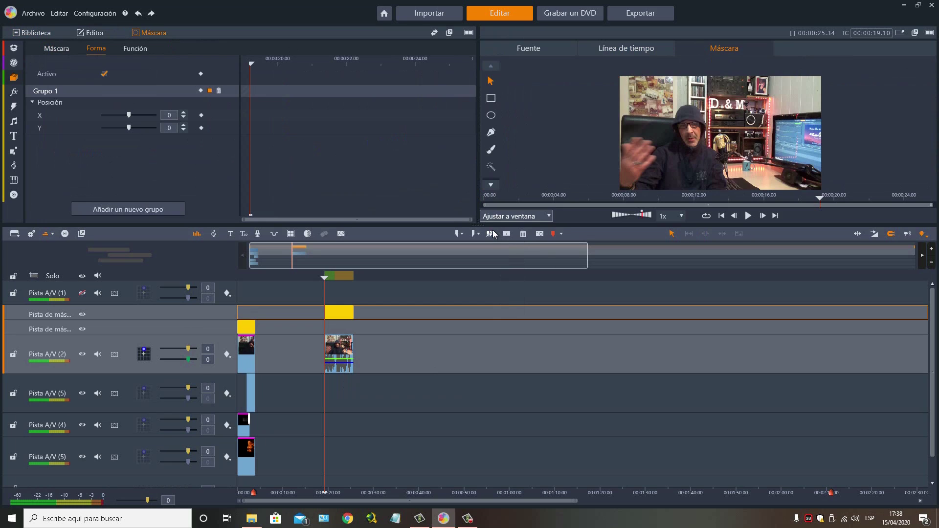
left_click_drag(478, 223, 428, 302)
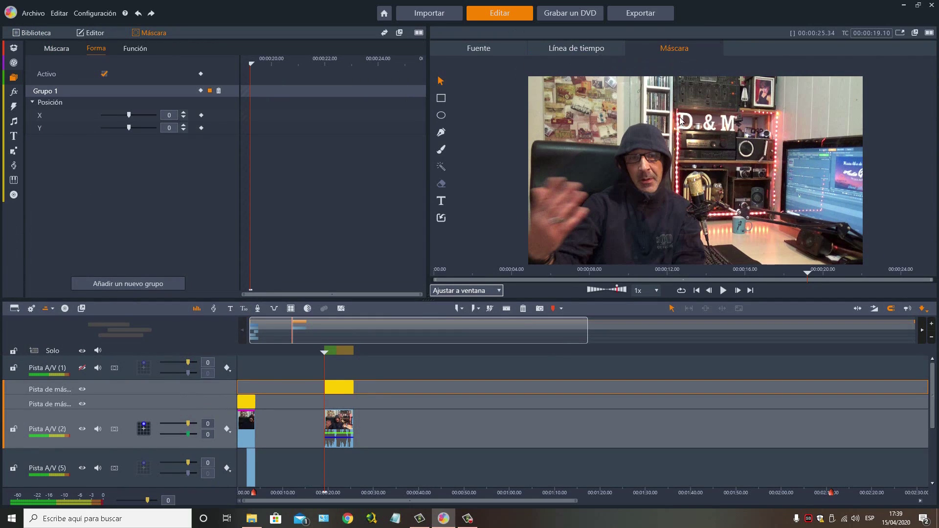
left_click_drag(428, 299, 391, 388)
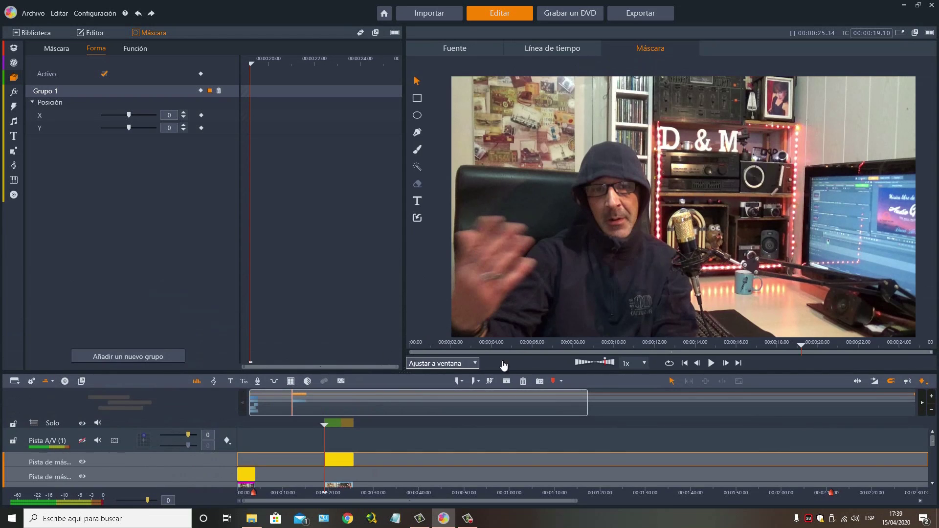
left_click(451, 365)
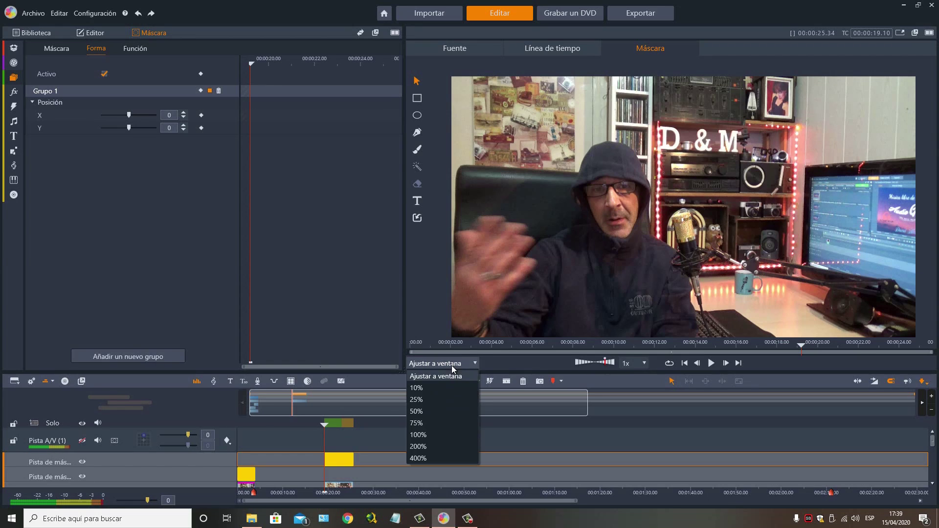
left_click(419, 435)
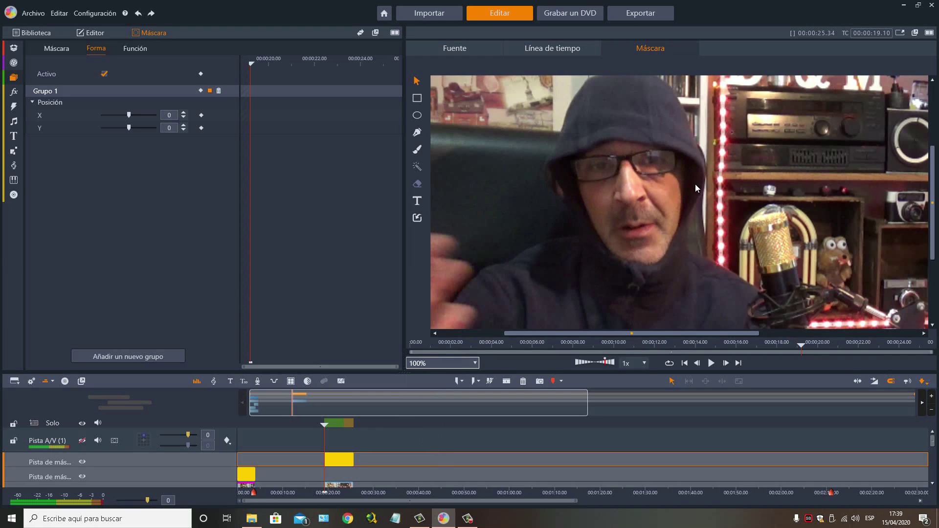
Step: Trace a closed Pen tool shape around the face along the hood opening, and refine its points on the edge nearest the shelves
left_click(417, 132)
left_click(683, 218)
left_click(696, 198)
left_click(702, 186)
left_click(702, 172)
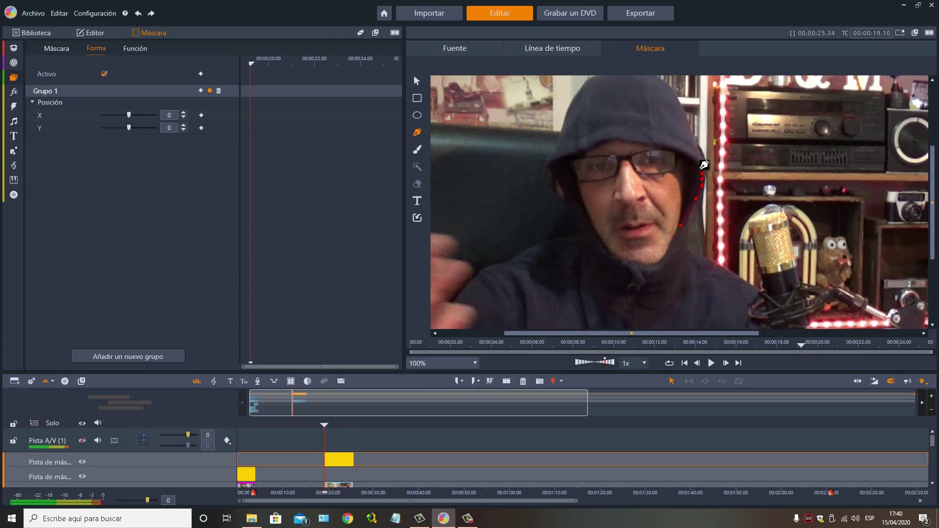
left_click(703, 173)
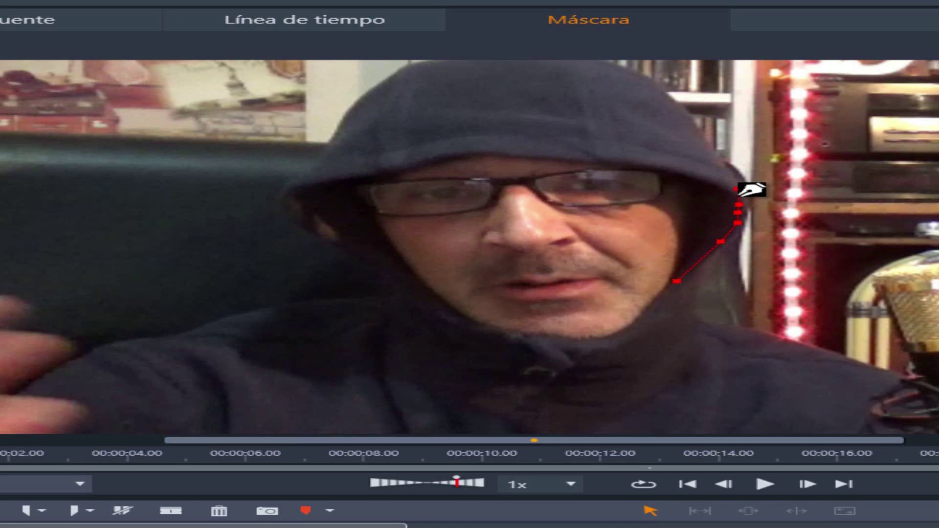
left_click(718, 180)
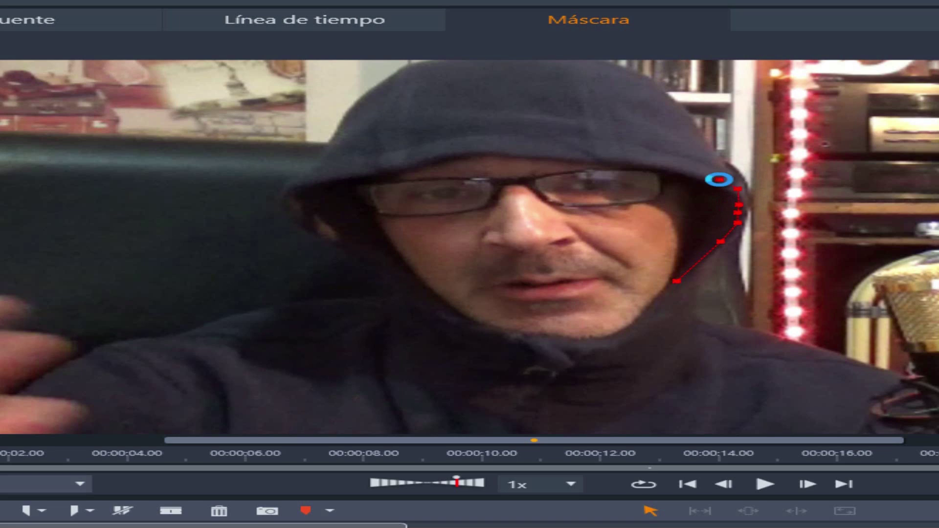
left_click(694, 172)
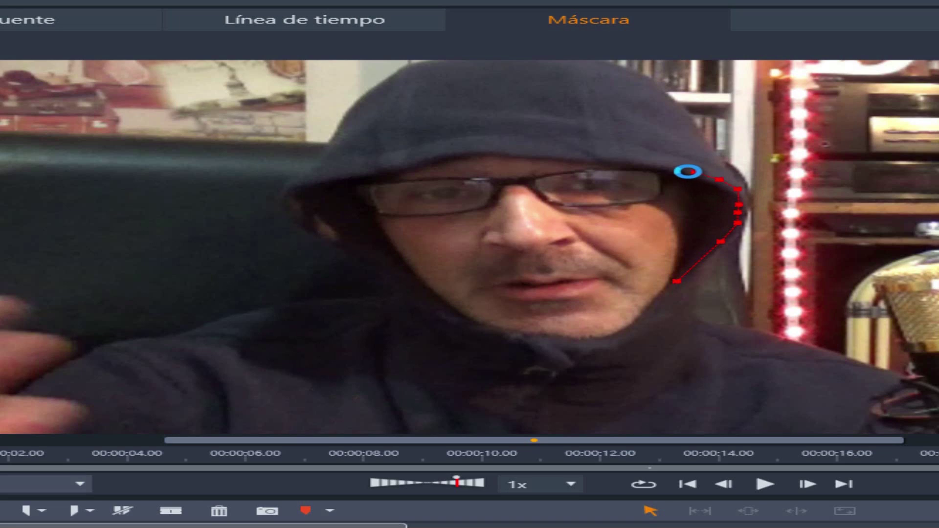
left_click(644, 164)
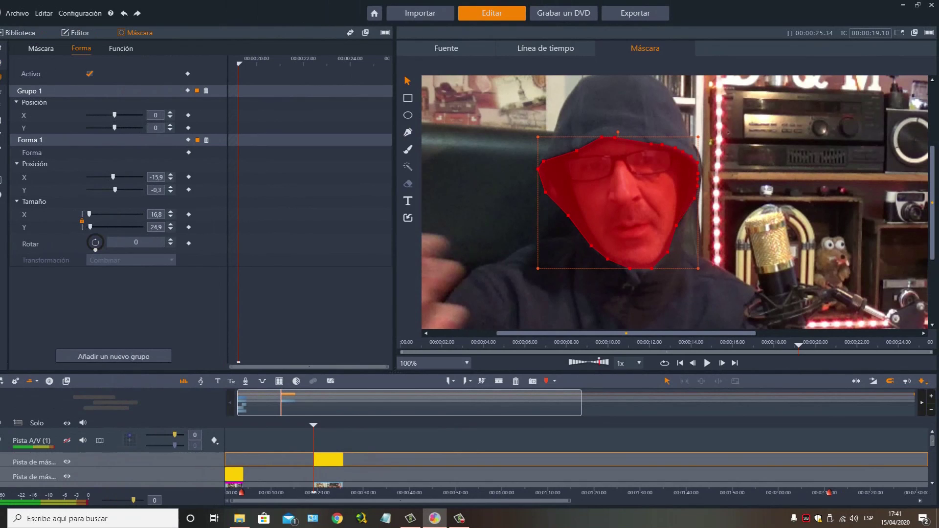
left_click_drag(697, 186, 701, 185)
left_click_drag(701, 174, 701, 173)
Step: Apply the Opacidad function to the mask properties of the face shape
left_click(121, 49)
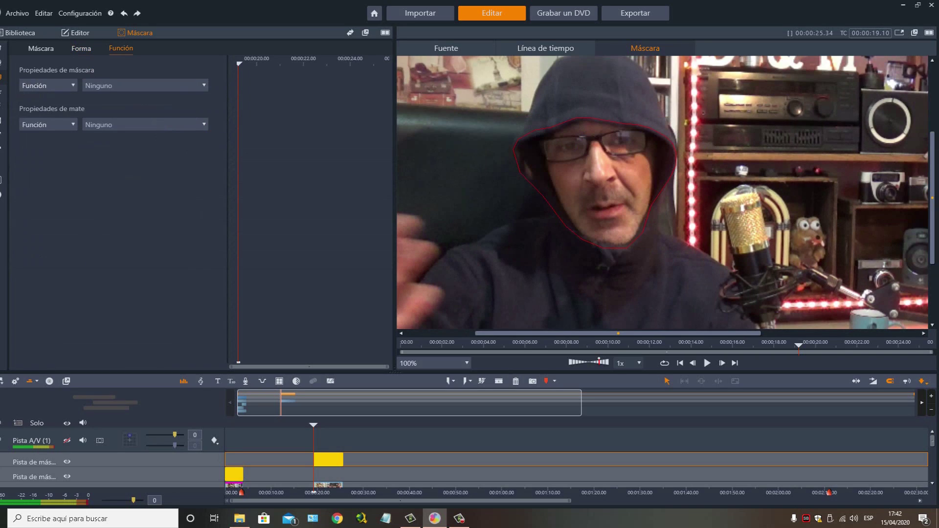
left_click(144, 85)
left_click(132, 110)
key("Down")
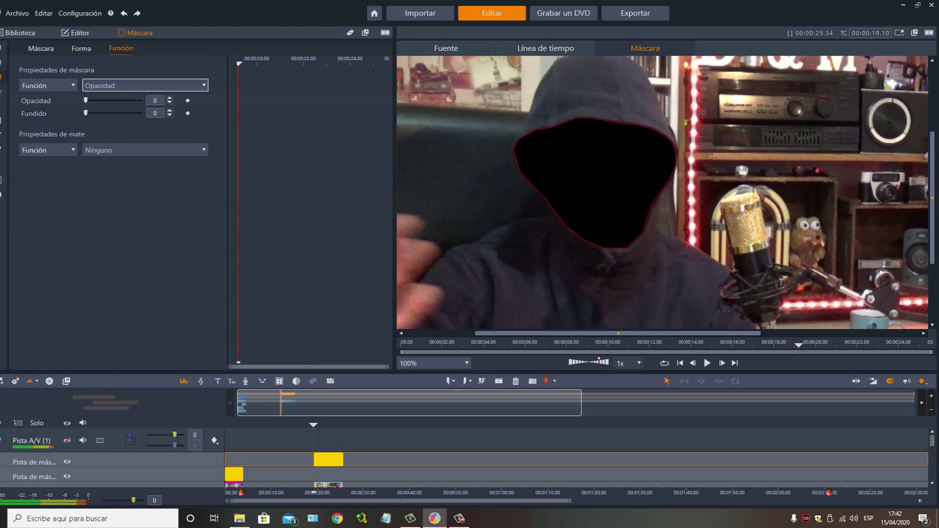
Step: Place Atmosphere_06.mov on the A/V track below the masked clip, starting at 00:00:19.10, and trim its end to match that clip
mouse_move(1, 77)
left_click(20, 33)
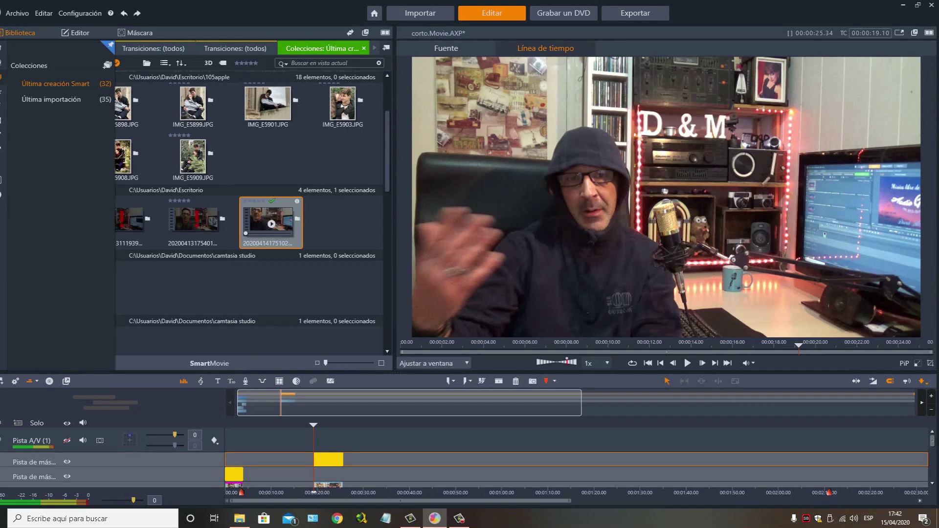
scroll(249, 215, "down", 6)
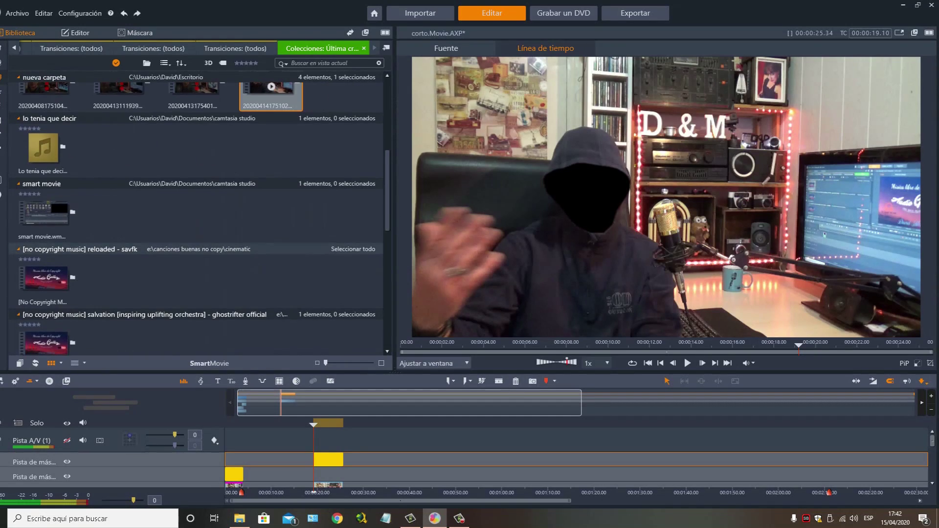
scroll(46, 198, "down", 3)
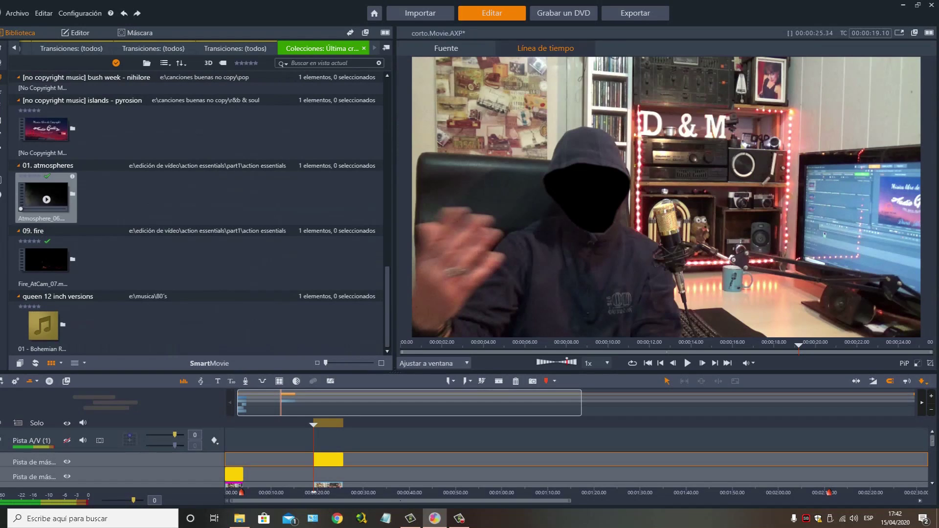
scroll(464, 457, "down", 3)
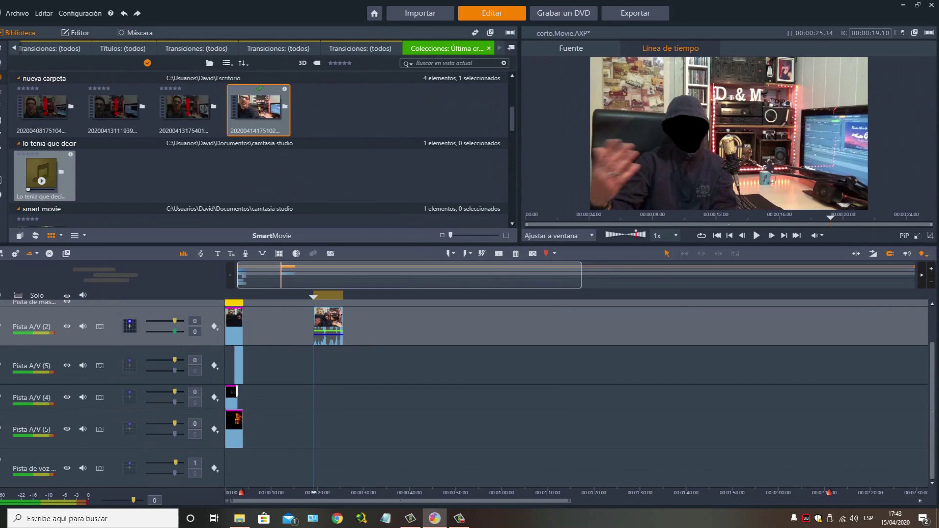
scroll(255, 147, "down", 5)
scroll(45, 169, "down", 4)
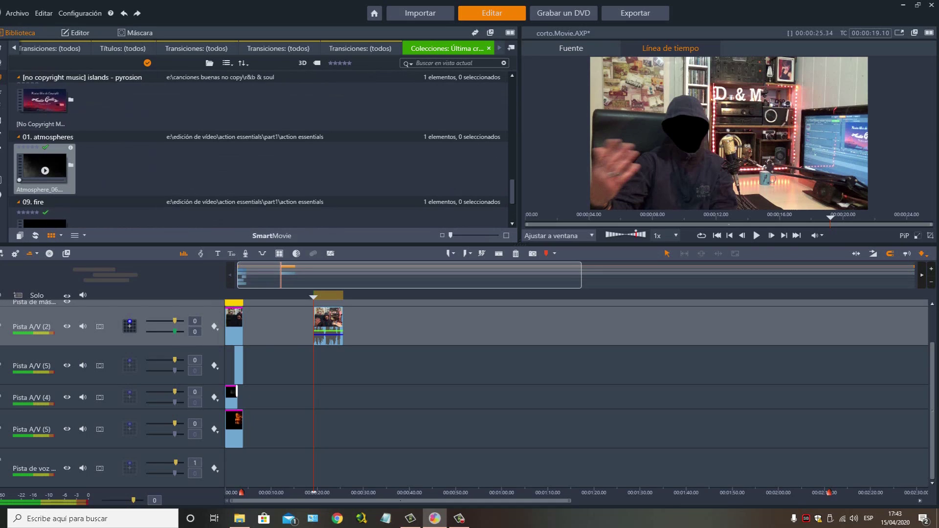
left_click_drag(45, 169, 326, 362)
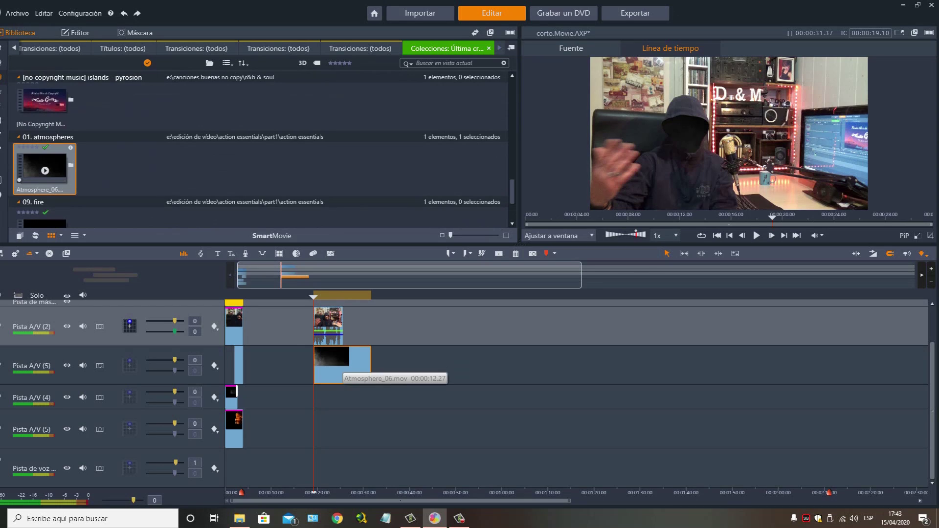
left_click_drag(370, 365, 344, 364)
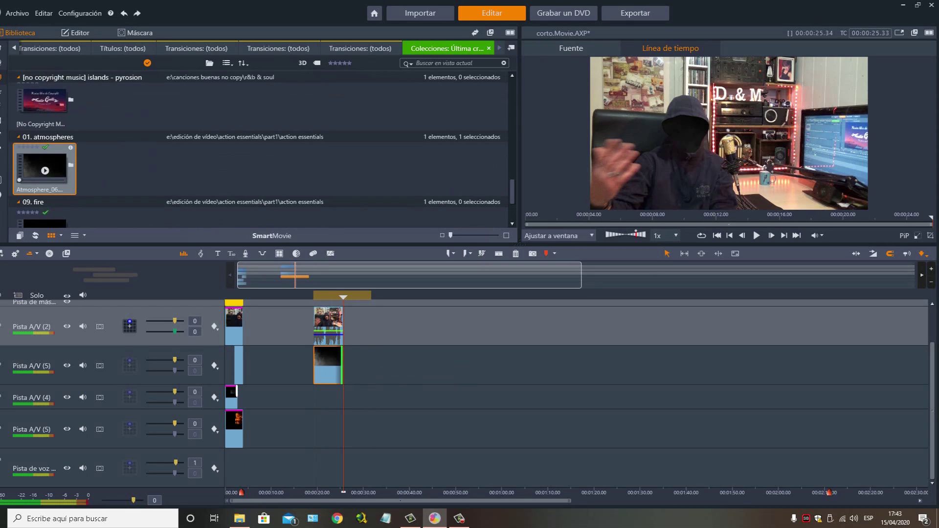
Step: Return the playhead to the masked clip's start at 00:00:19.10 and enlarge the timeline around the clip and its mask track
left_click(314, 297)
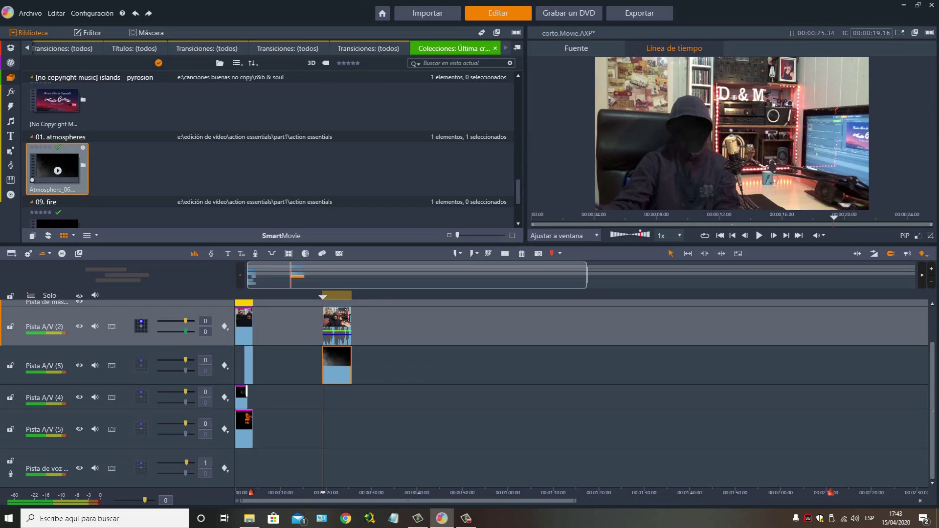
key("plus")
key("plus")
key("plus")
key("plus")
key("plus")
key("plus")
key("plus")
key("plus")
key("plus")
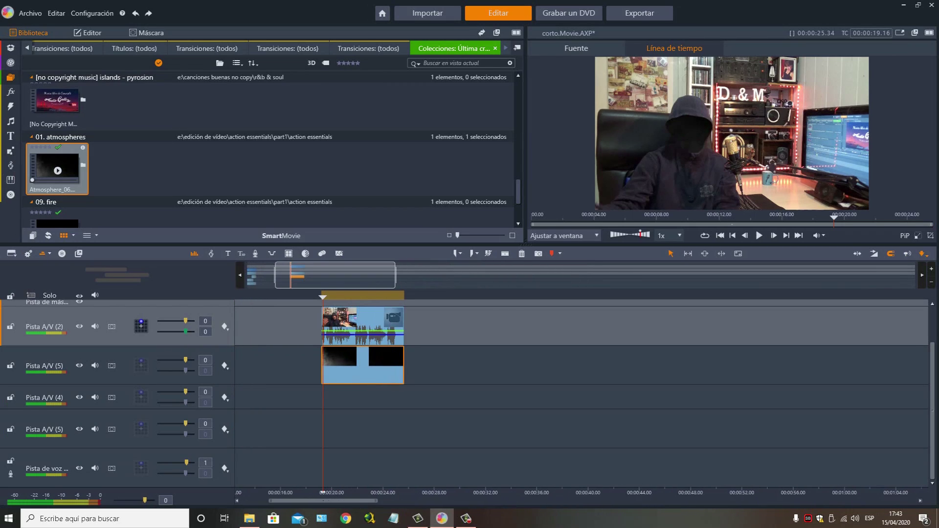
key("KP_Add")
key("KP_Add")
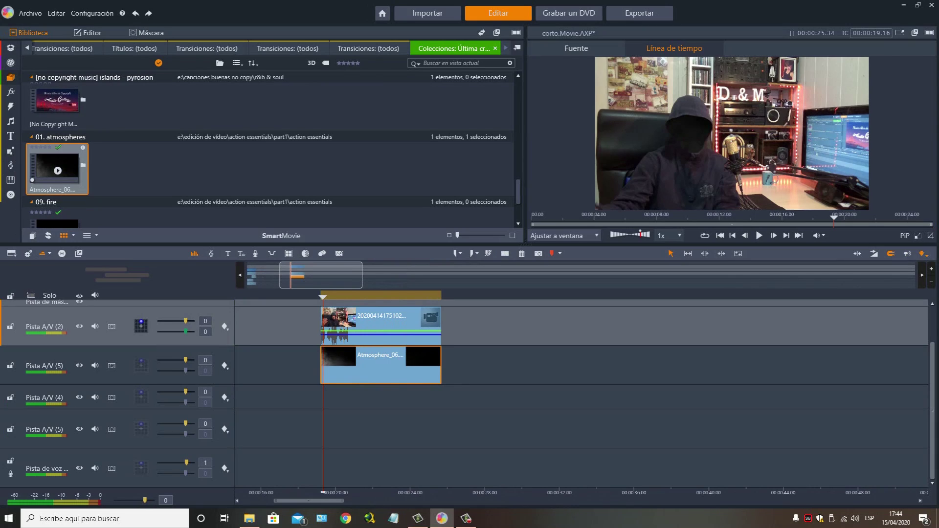
left_click(733, 236)
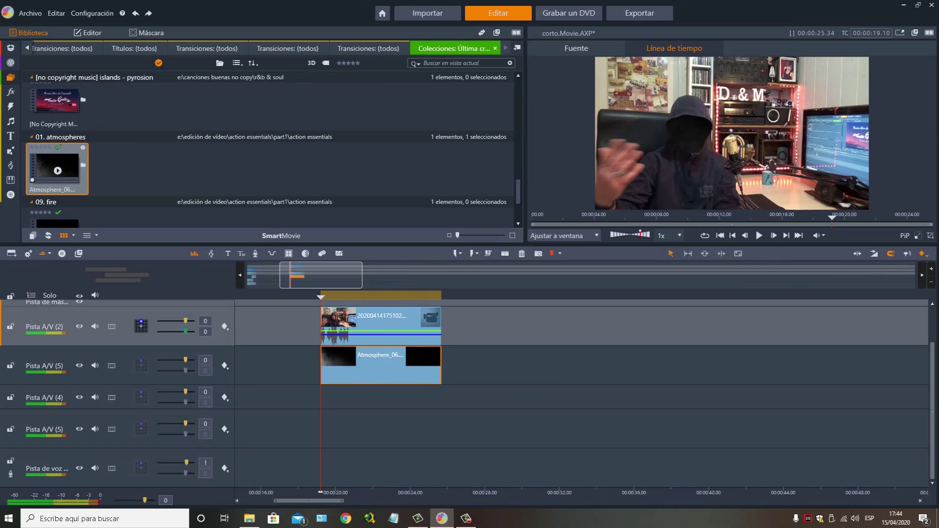
scroll(415, 364, "up", 2)
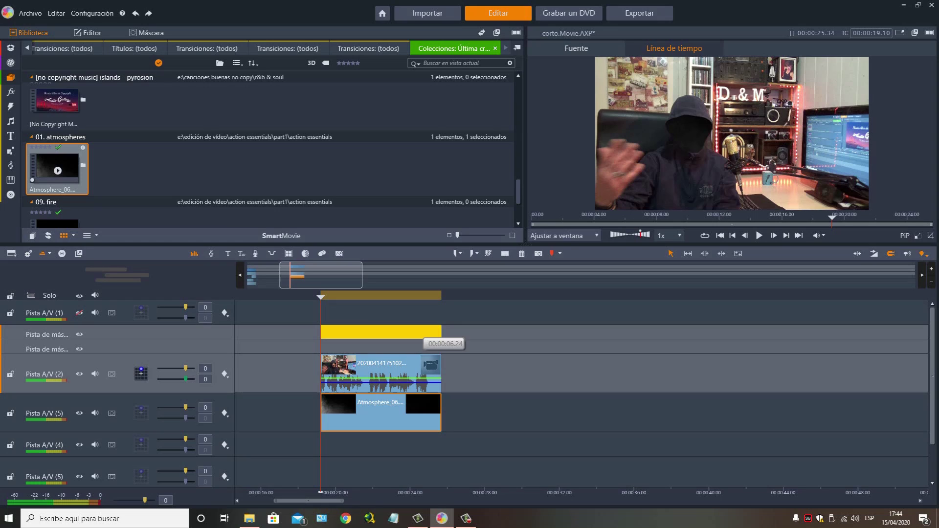
Step: Enable keyframes for Activo, Grupo 1 and all Forma 1 properties of the face mask at 00:00:19.10
double_click(423, 331)
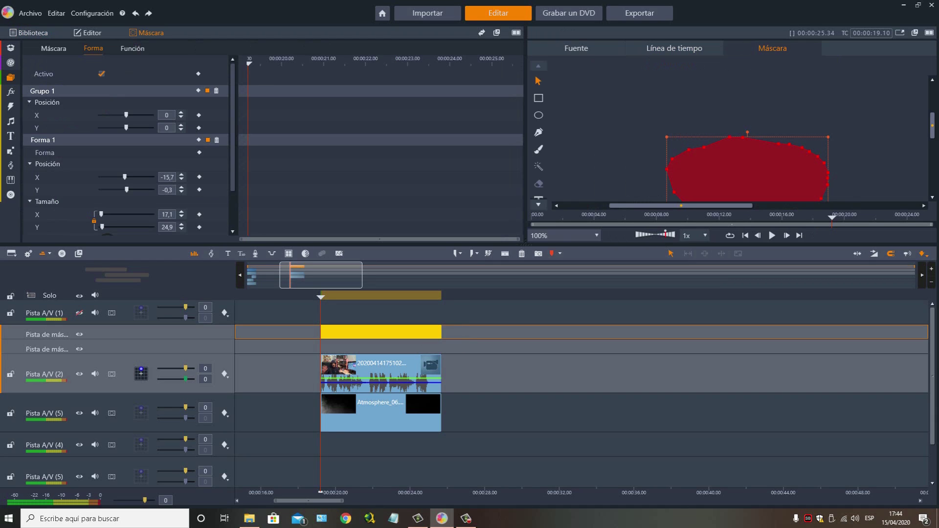
left_click_drag(526, 245, 477, 367)
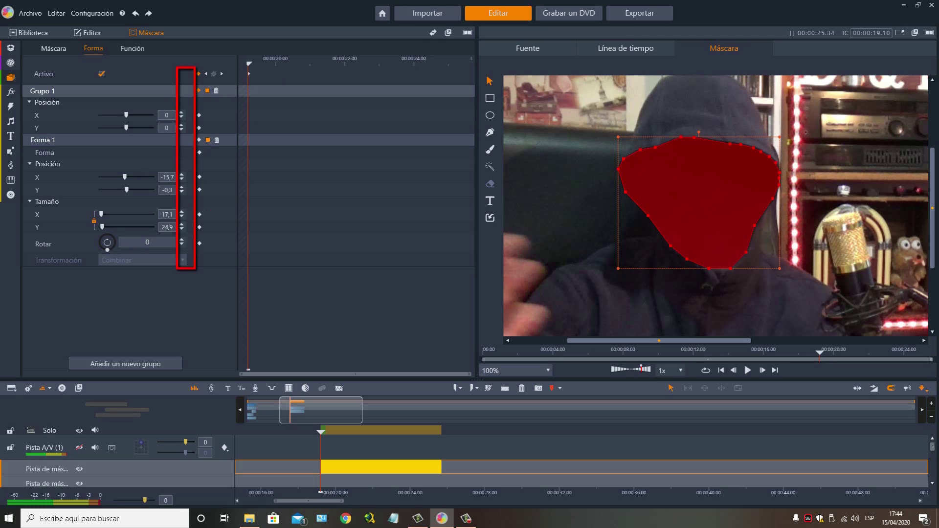
left_click(199, 91)
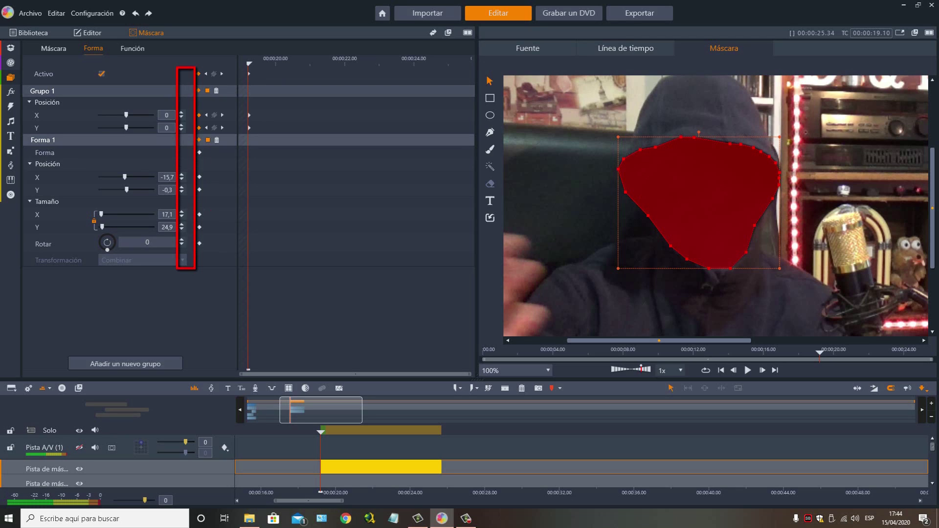
left_click(199, 140)
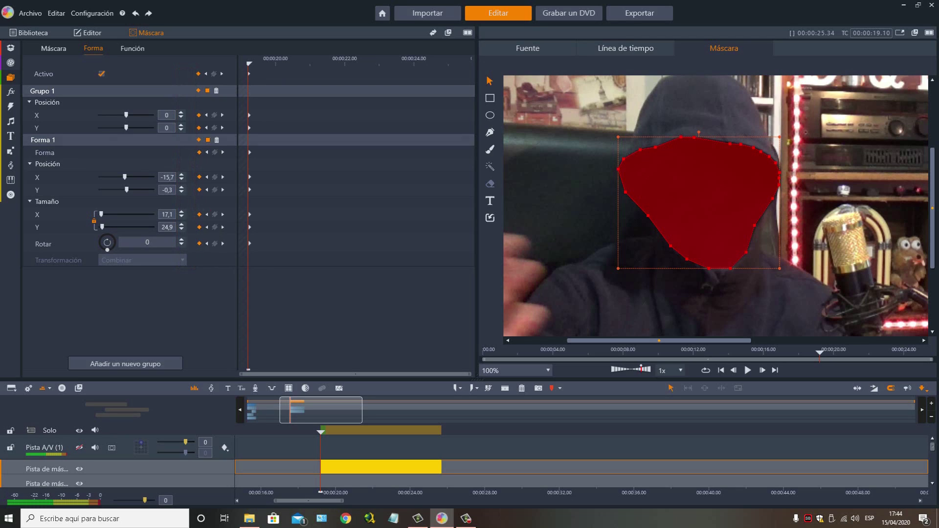
key("Right")
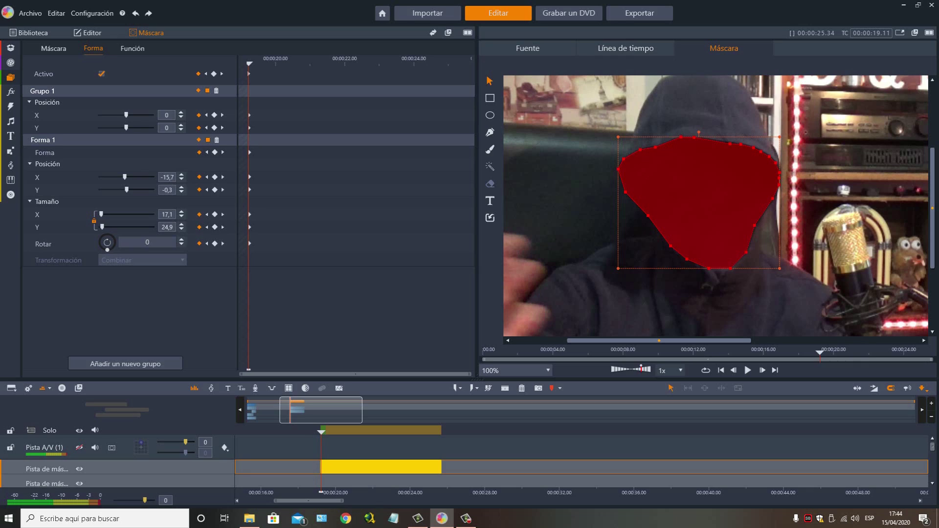
key("Left")
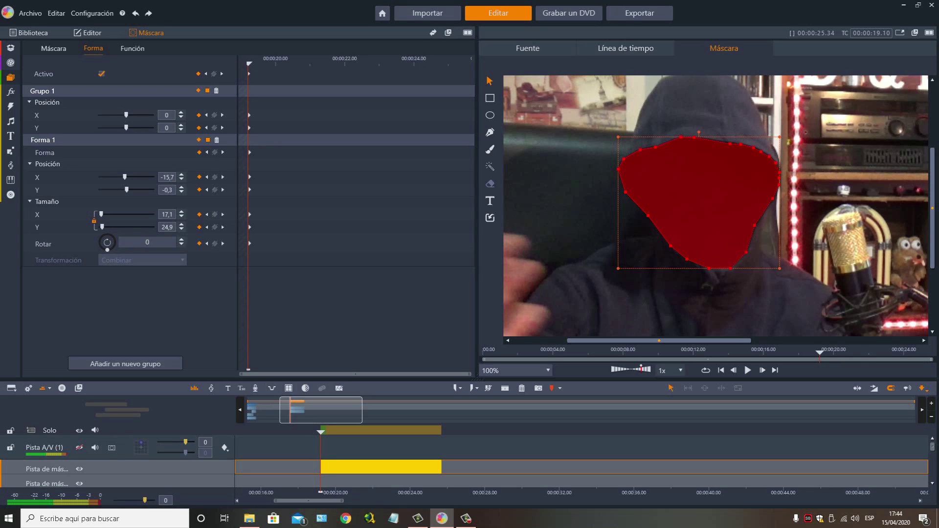
Step: At 00:00:22.06, move the mask shape up over the face and pull its lower points down to cover the chin, reaching size Y 27,2
key("Right")
key("Right")
key("Right")
key("Right")
left_click_drag(321, 433, 375, 432)
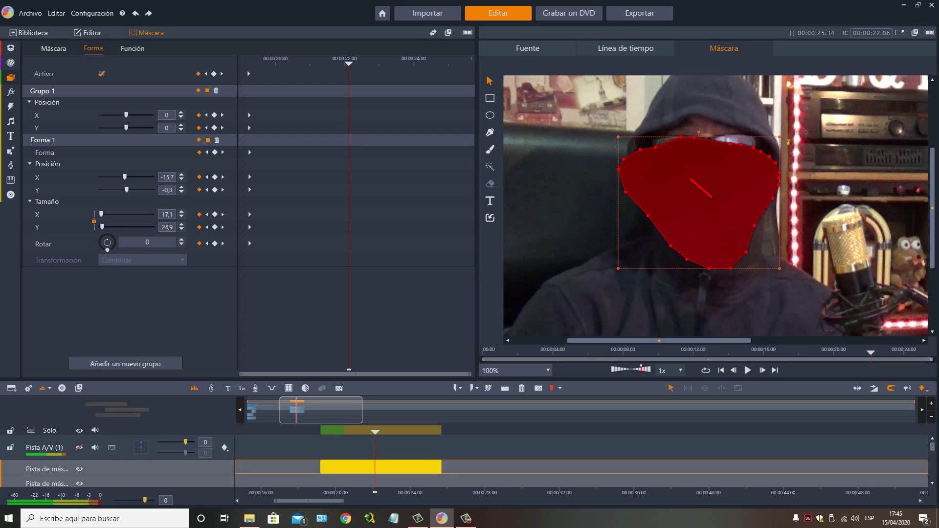
left_click_drag(699, 203, 706, 181)
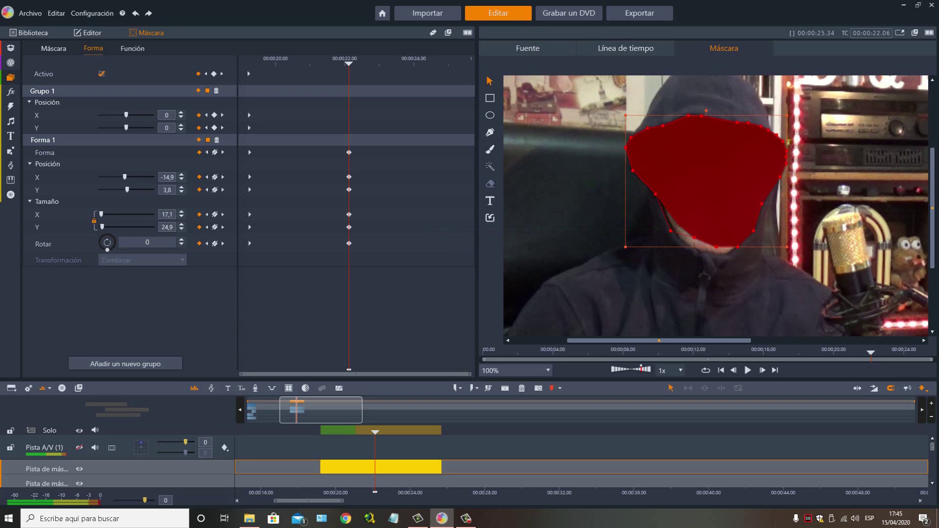
left_click_drag(694, 237, 687, 249)
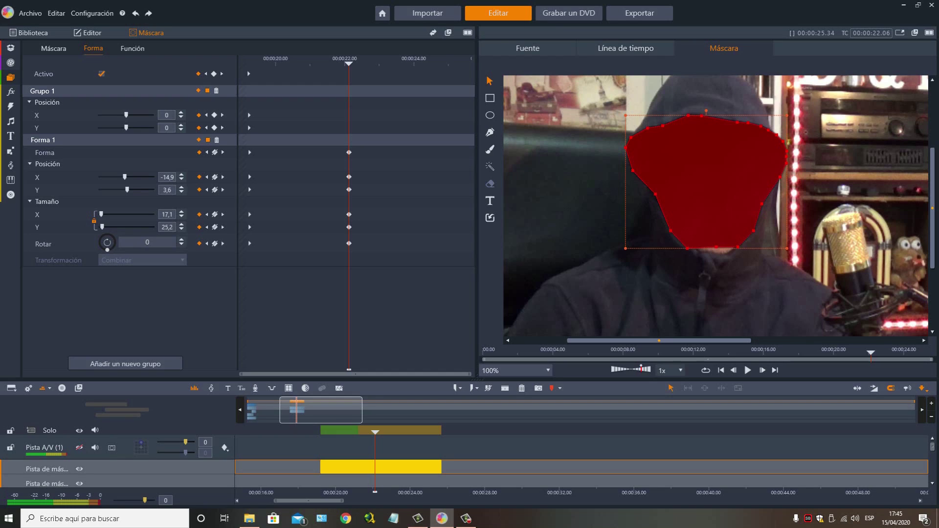
left_click_drag(716, 247, 704, 258)
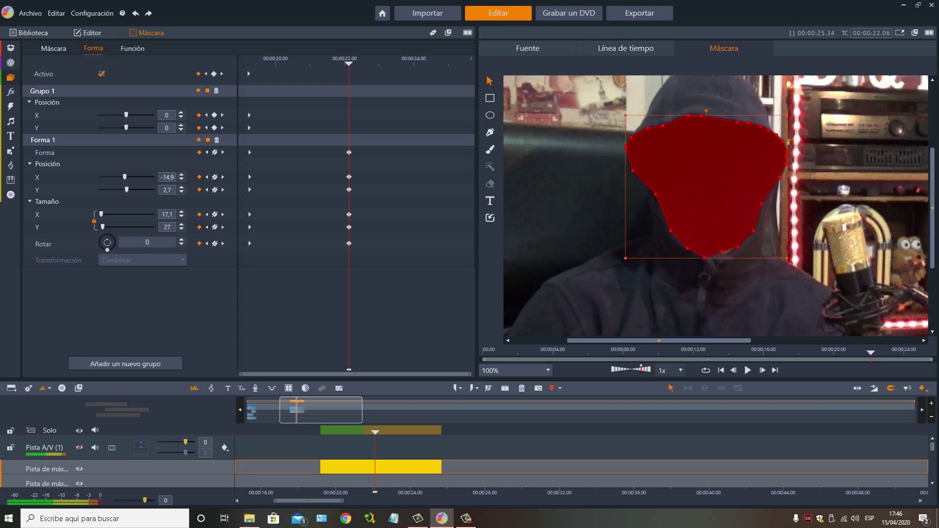
left_click_drag(724, 258, 726, 259)
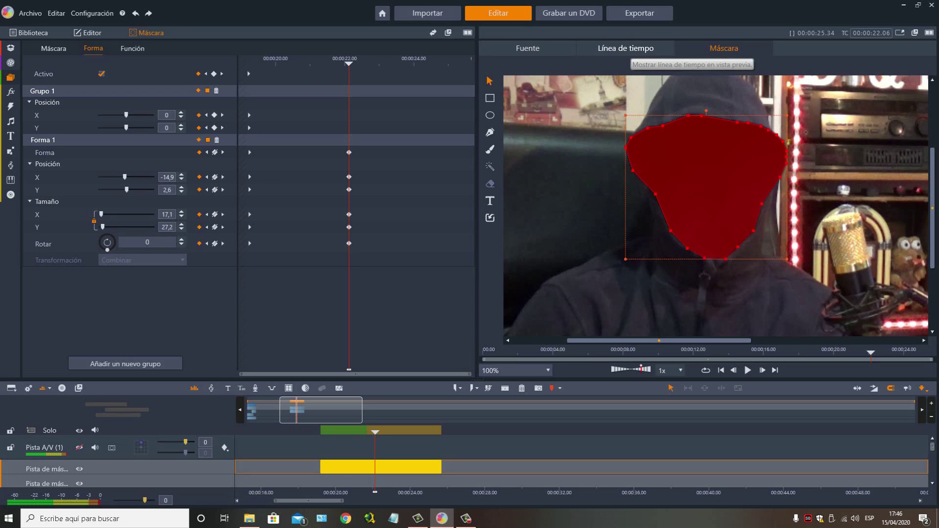
Step: Set the face mask's Fundido to 23 to soften its edges, judging the result in the timeline preview
left_click(631, 49)
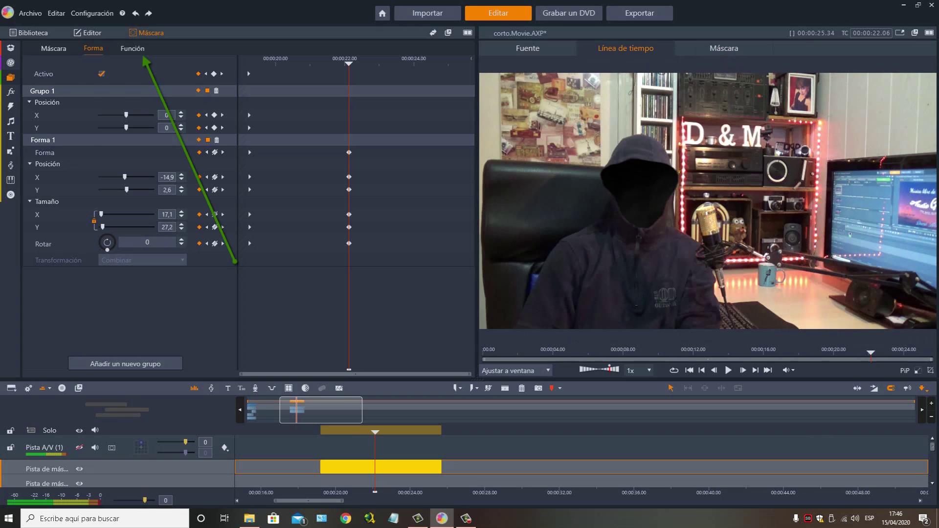
left_click(133, 48)
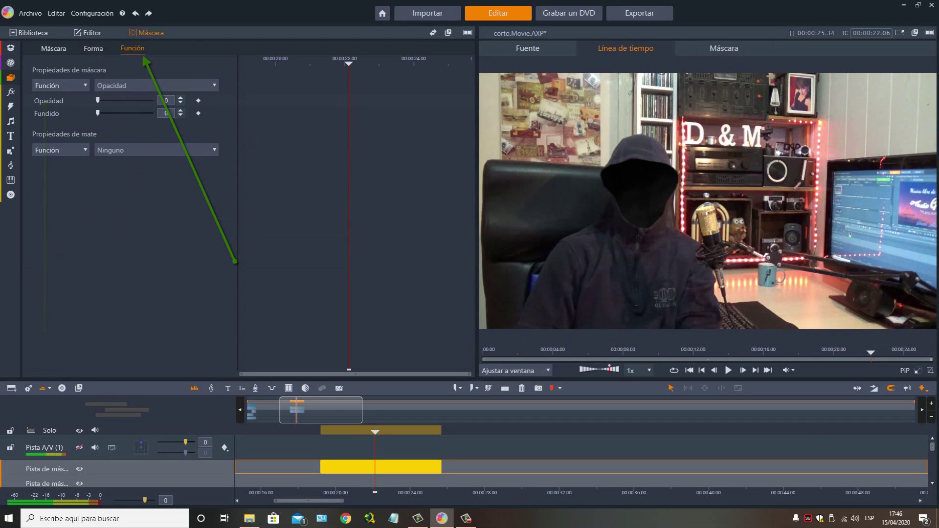
left_click_drag(98, 113, 99, 113)
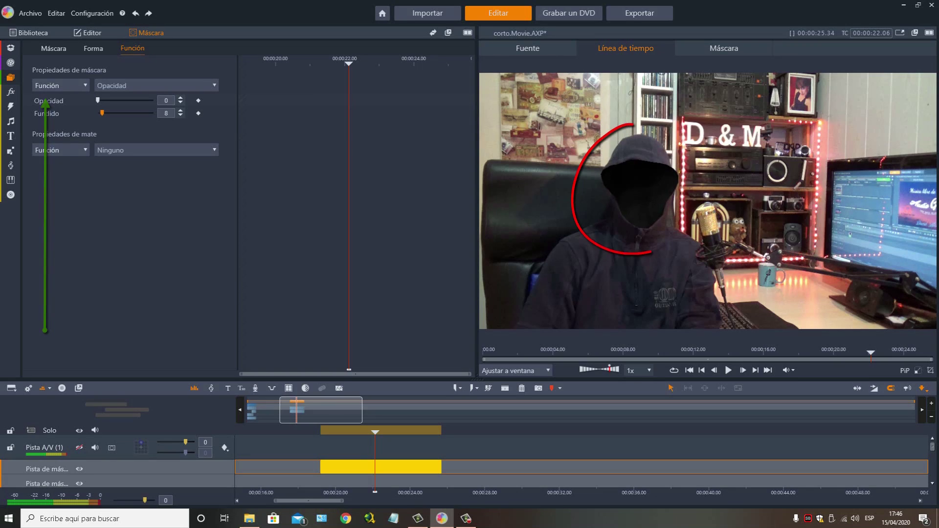
left_click_drag(102, 113, 109, 113)
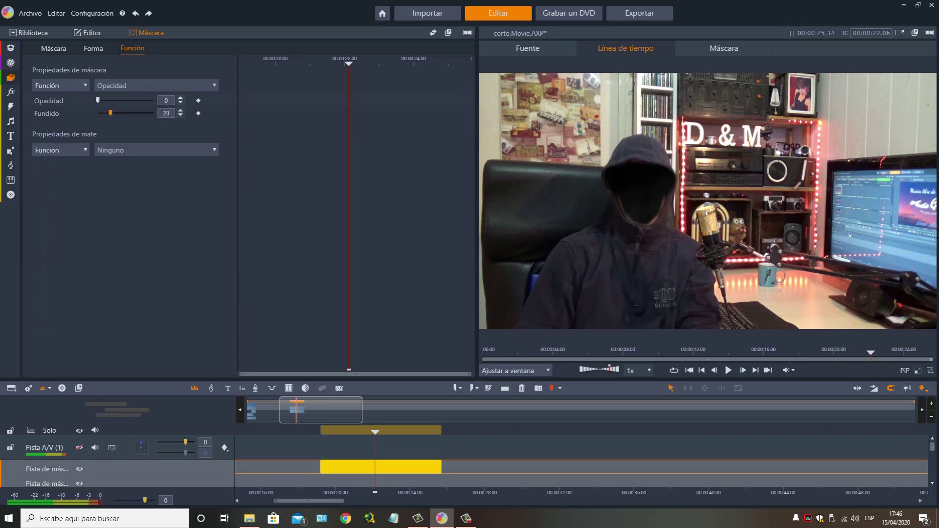
Step: Shrink the Atmosphere_06.mov clip to about 36,7 in both dimensions and place it over the hood opening
left_click_drag(477, 379, 494, 268)
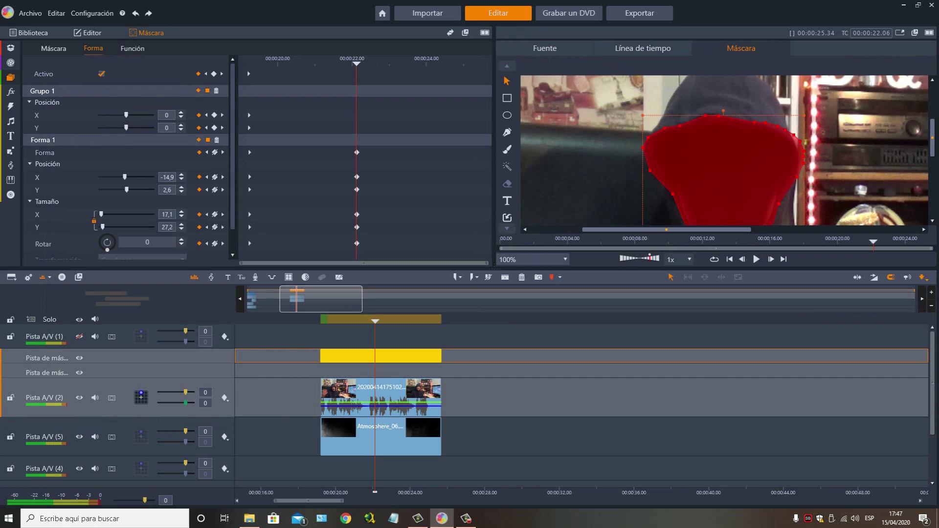
left_click(531, 259)
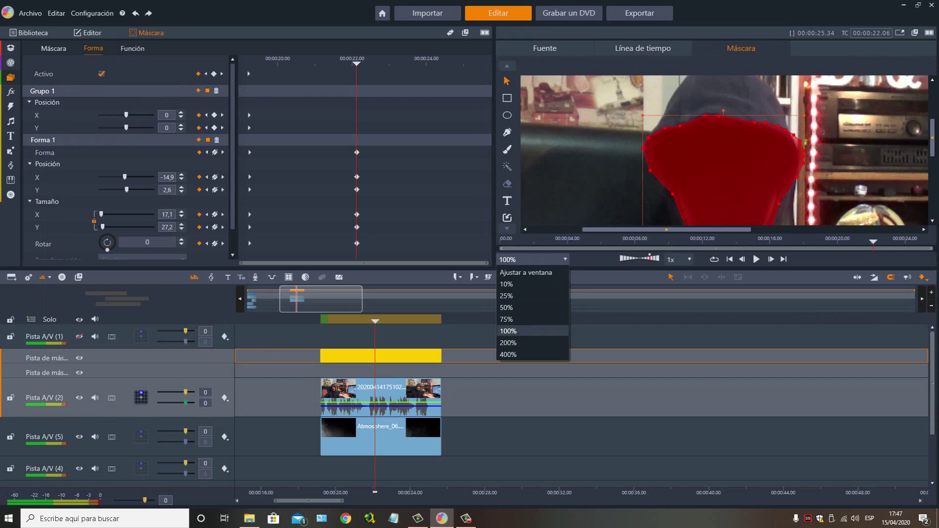
left_click(525, 272)
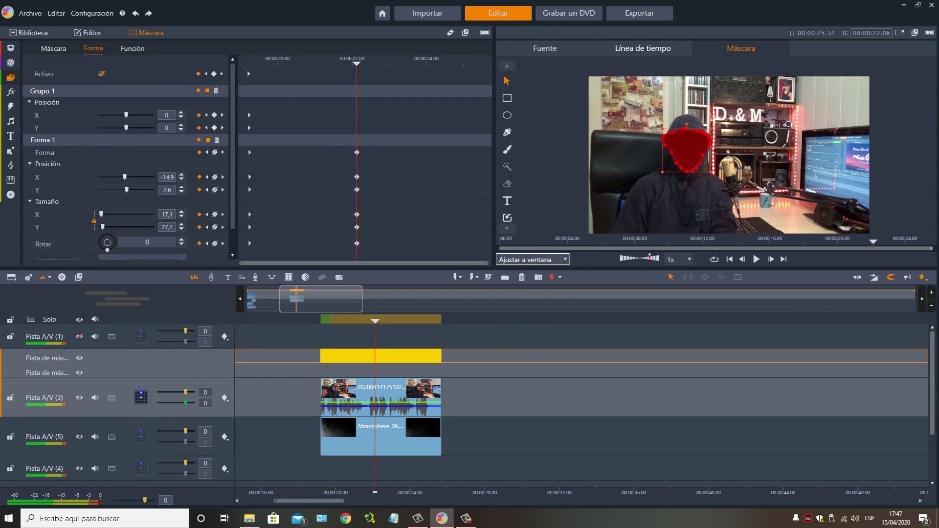
left_click(643, 48)
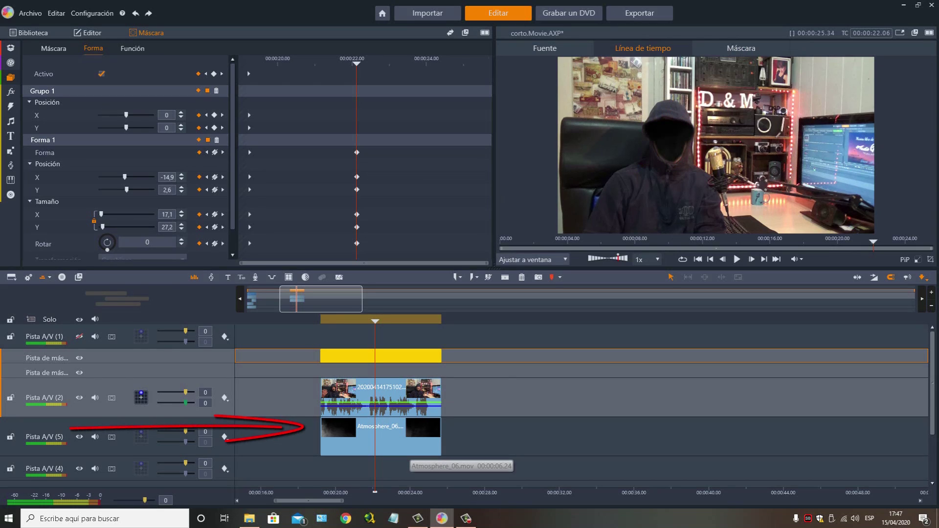
left_click(410, 447)
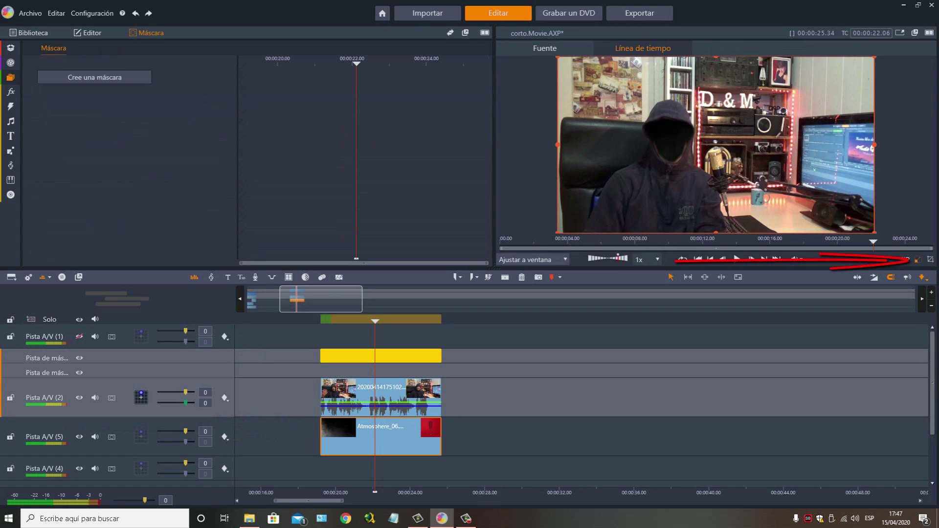
left_click_drag(874, 232, 696, 134)
left_click_drag(648, 109, 691, 165)
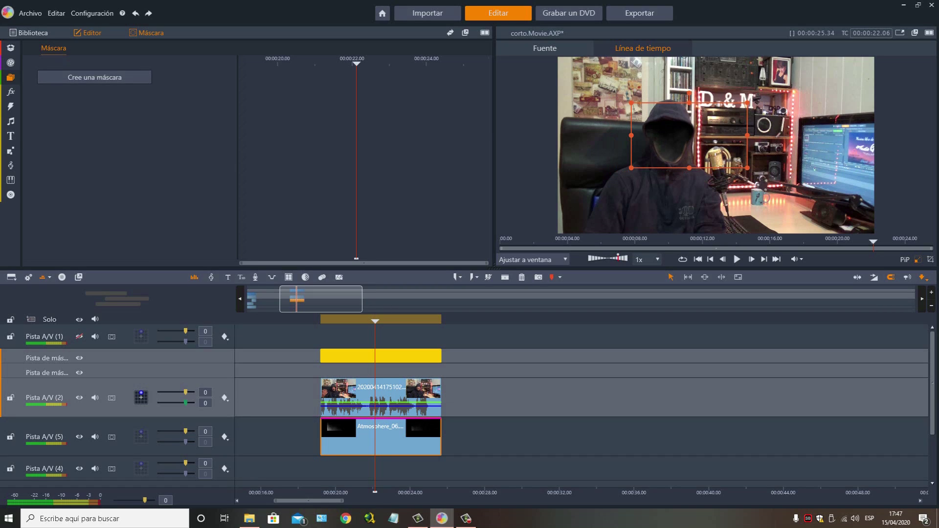
Step: Unlink the atmosphere clip's size proportions, set its horizontal size to 23,8, and move it to position -13,1 horizontal, 5,8 vertical
left_click(88, 33)
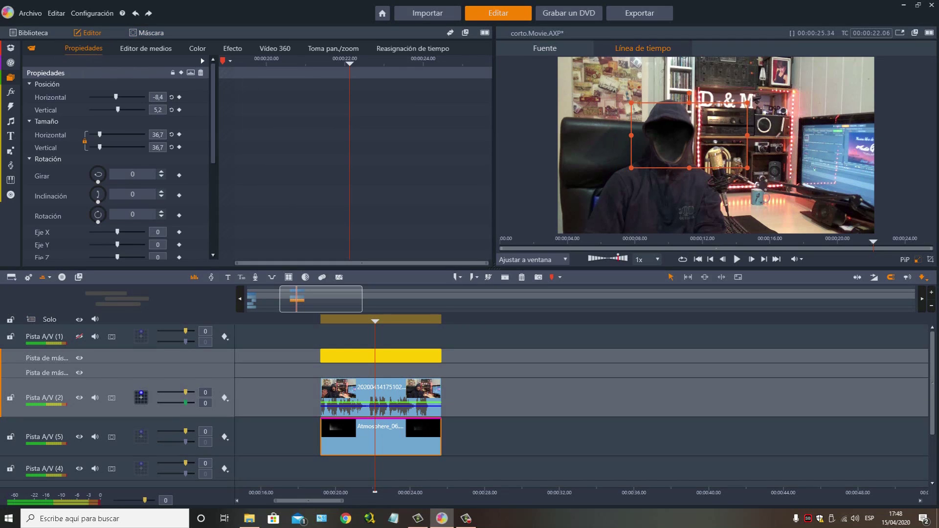
left_click(84, 141)
left_click_drag(100, 134, 96, 134)
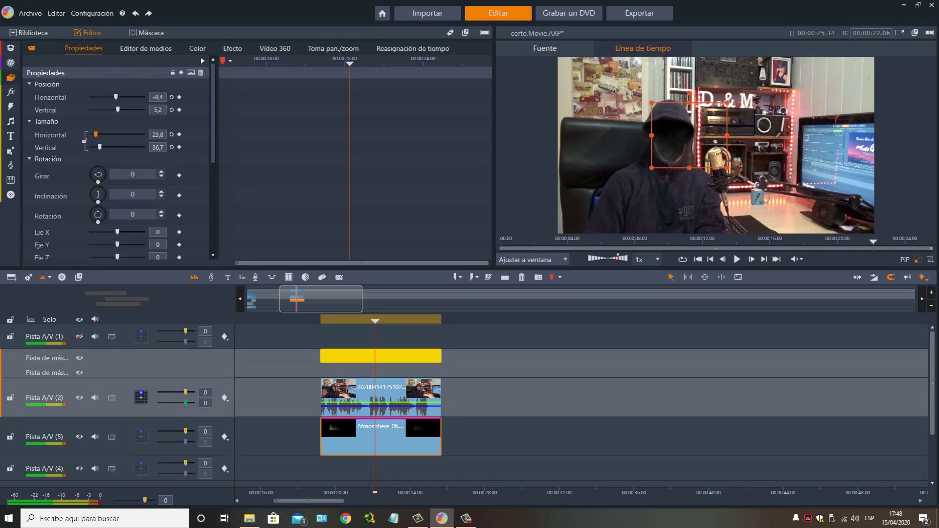
left_click_drag(689, 135, 675, 135)
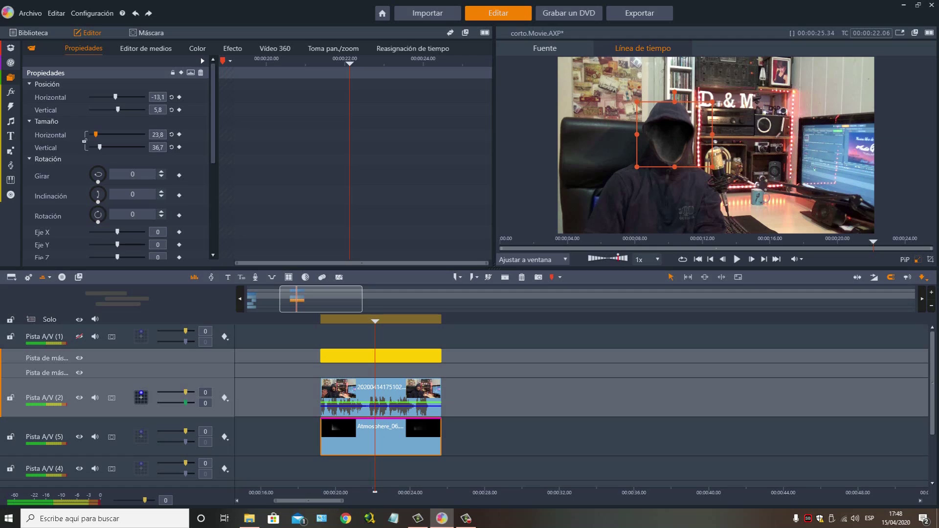
Step: Reshape the face mask at 00:00:22.06 along the hood opening, extending its lower edge to size Y 29,4
left_click(381, 356)
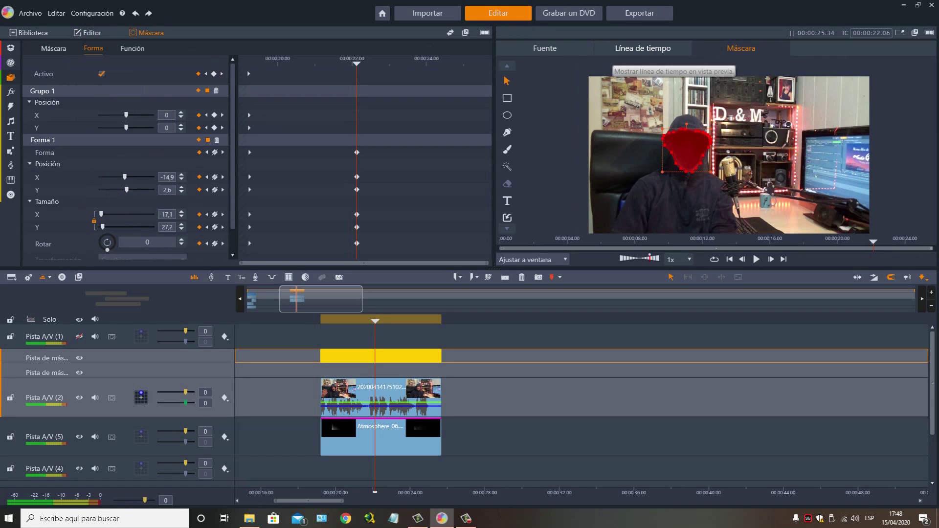
left_click(643, 48)
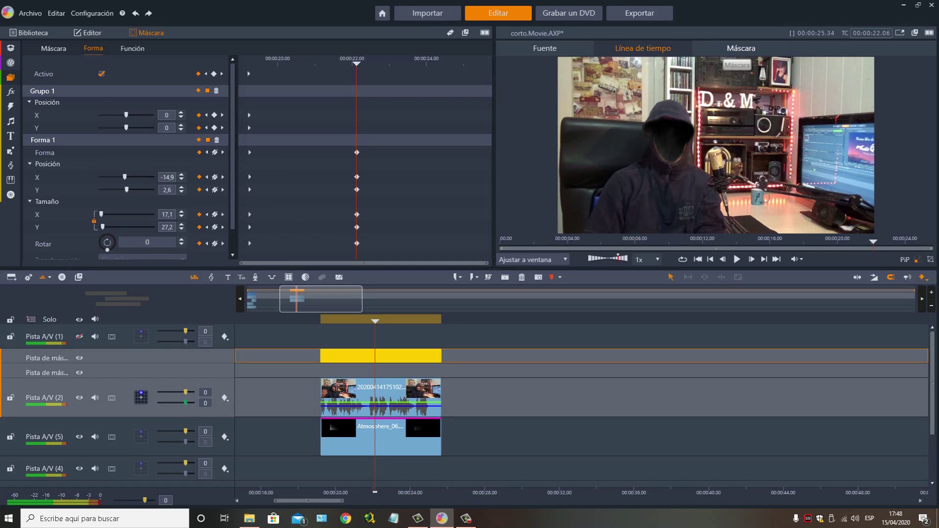
left_click(740, 48)
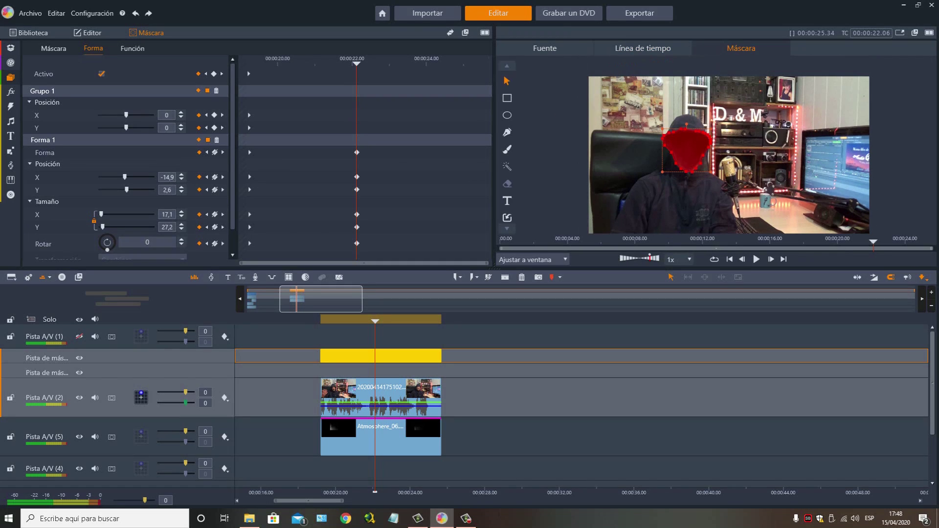
left_click(530, 259)
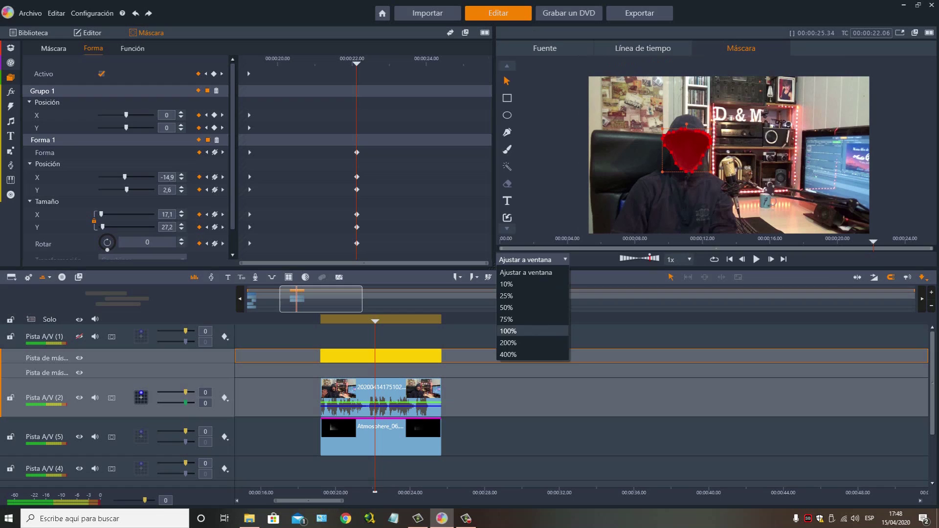
left_click(508, 331)
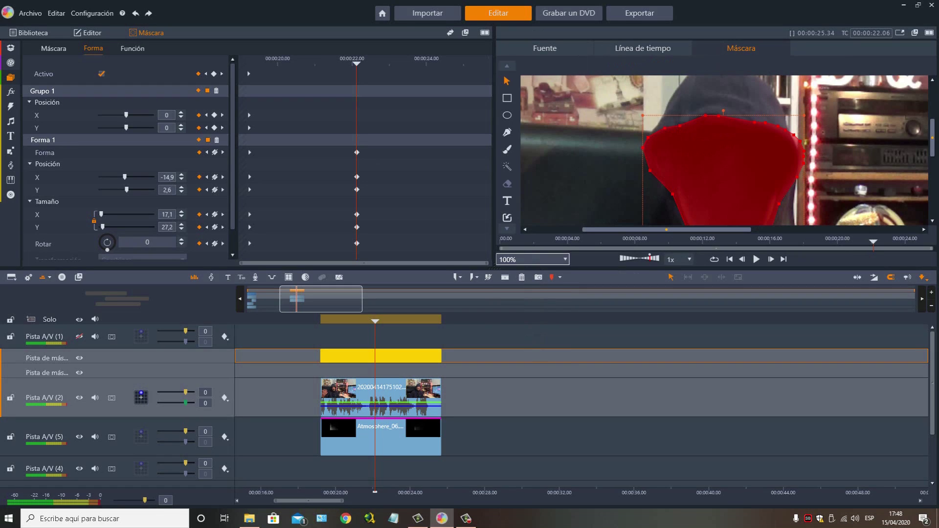
left_click_drag(494, 268, 379, 362)
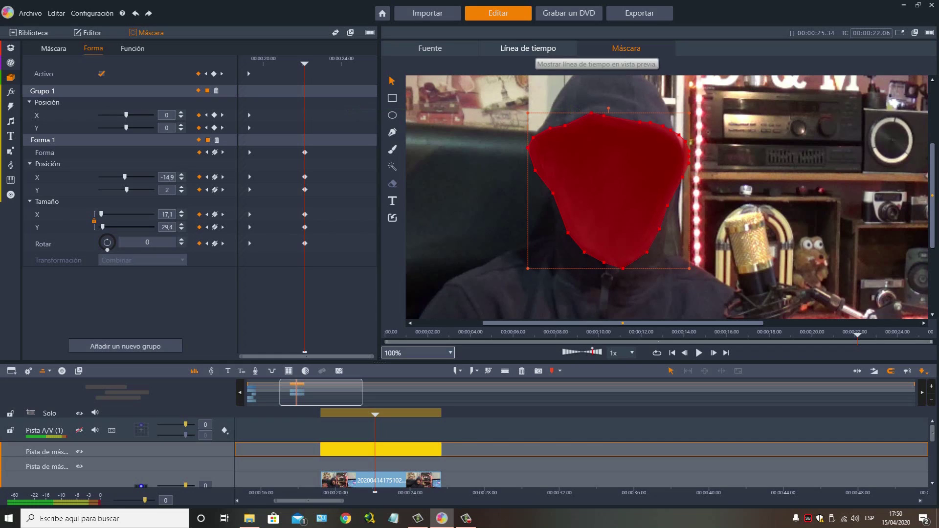
Step: Inspect the smoky hood and its edges in the timeline preview at 100%, and open the face mask's function properties
left_click(528, 48)
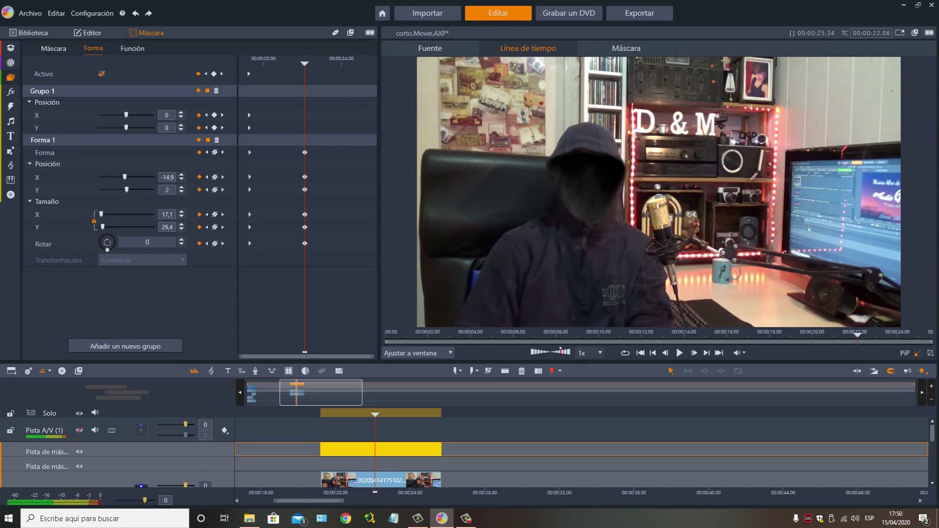
left_click(418, 353)
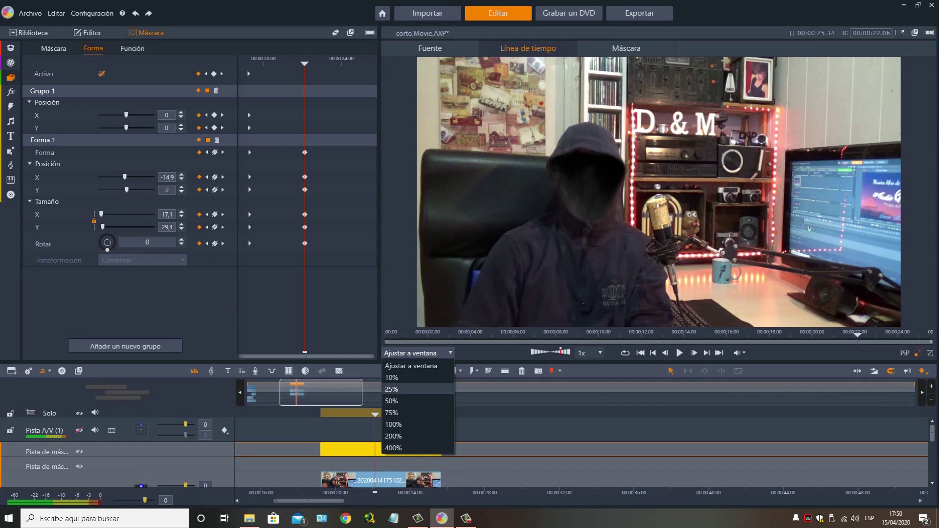
left_click(415, 424)
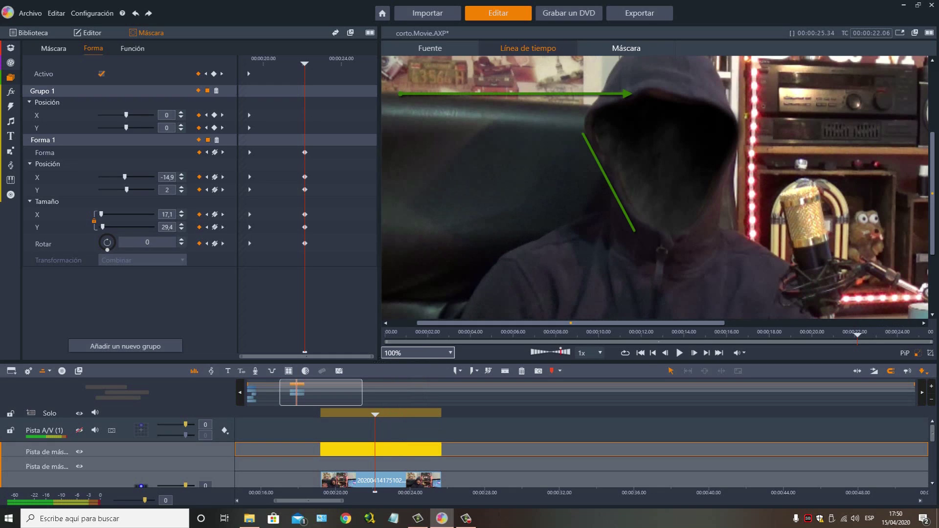
left_click(626, 48)
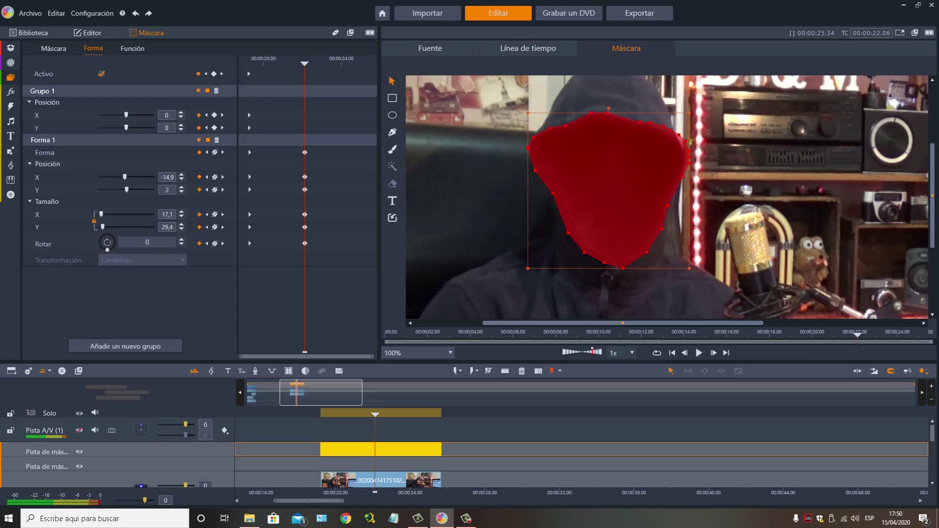
left_click(133, 48)
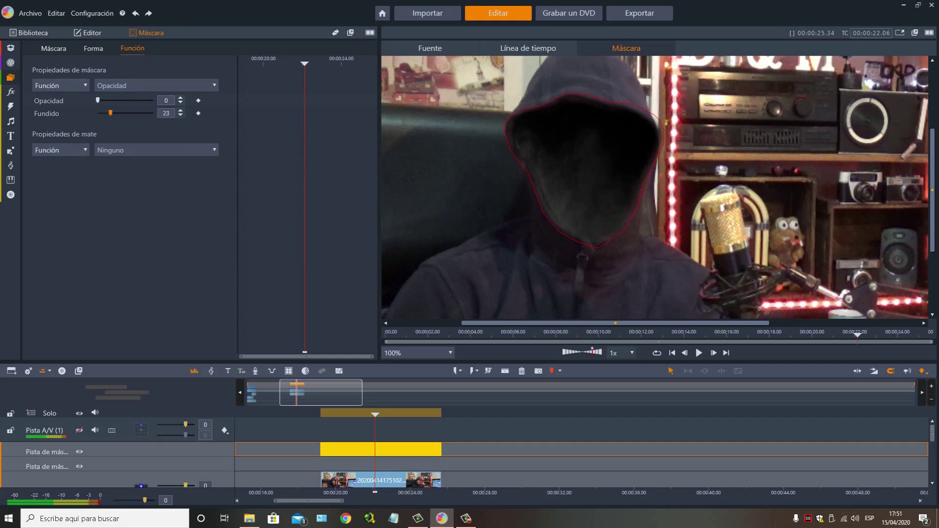
Step: Compare the hood mask's edge at Fundido 0 in the timeline preview, and set its Fundido to 24
left_click_drag(110, 113, 97, 113)
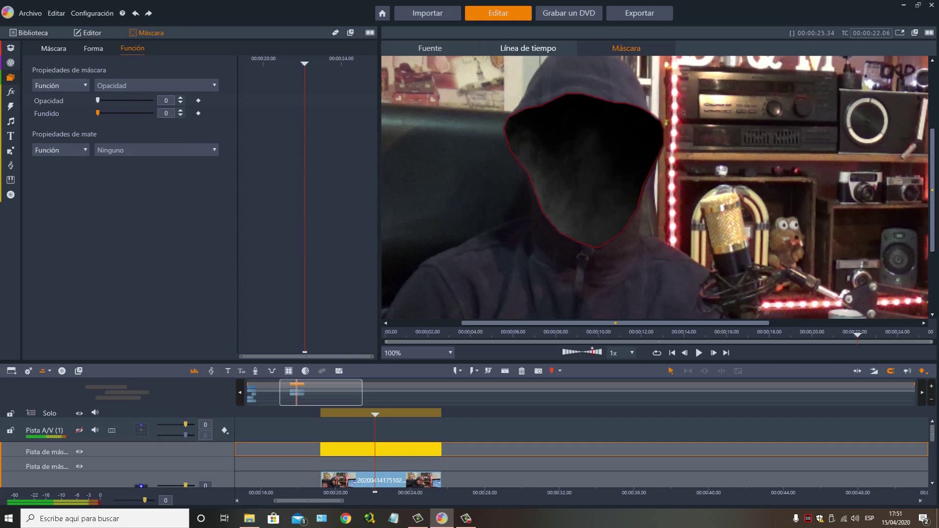
left_click(528, 48)
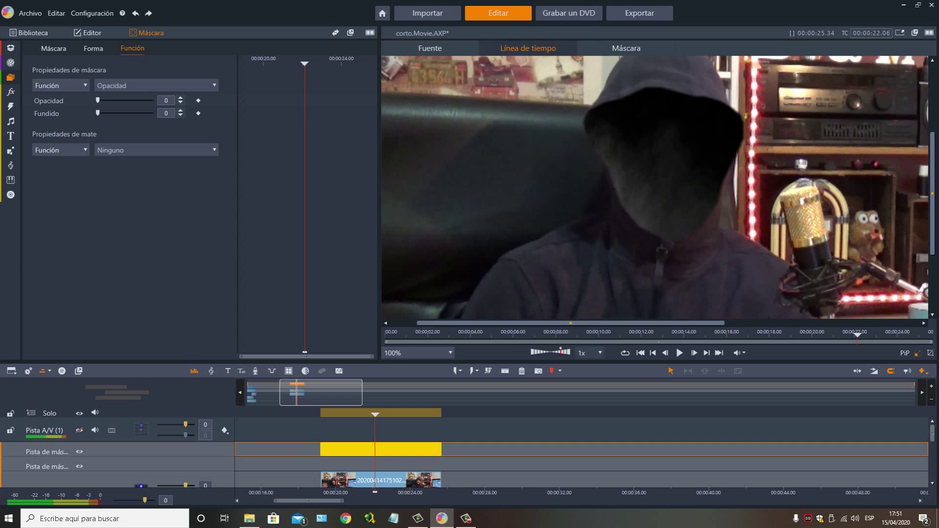
left_click_drag(98, 113, 111, 113)
left_click_drag(111, 113, 113, 113)
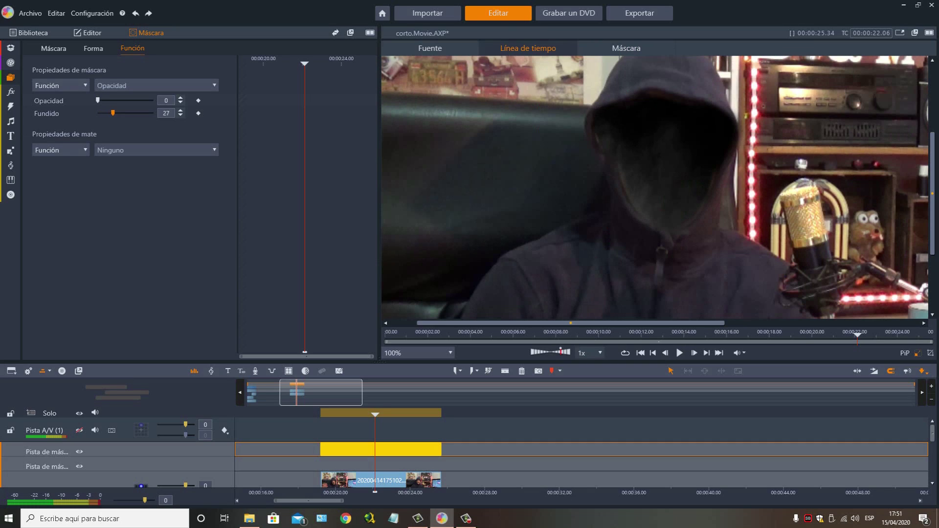
left_click_drag(113, 113, 112, 113)
left_click_drag(111, 113, 111, 112)
Step: Open the shape properties of the fire-face mask at the project's start and view its full frame in the mask and timeline previews
left_click_drag(379, 362, 462, 224)
left_click(509, 211)
left_click(504, 223)
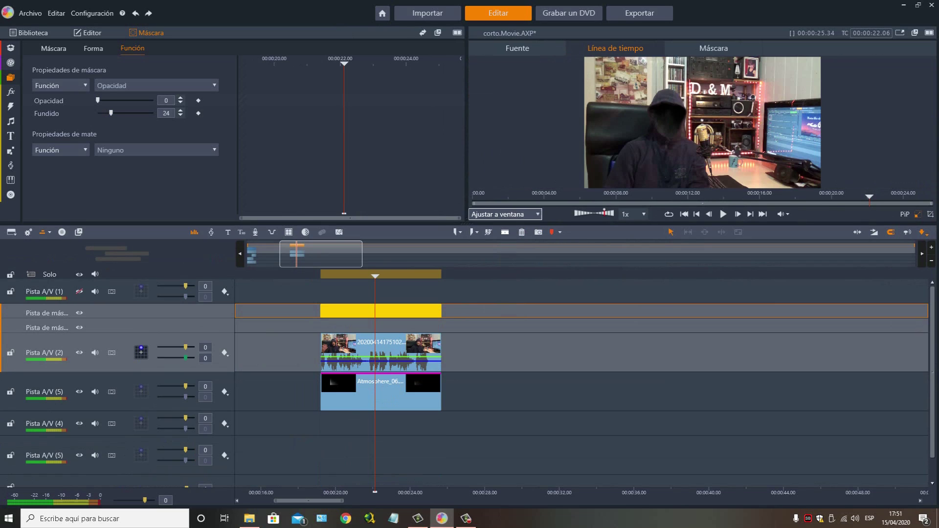
left_click(684, 213)
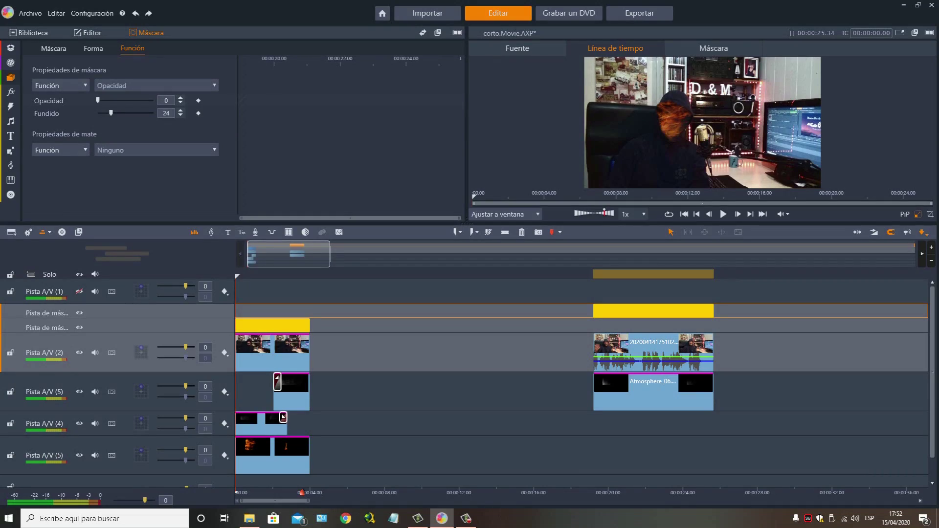
key("plus")
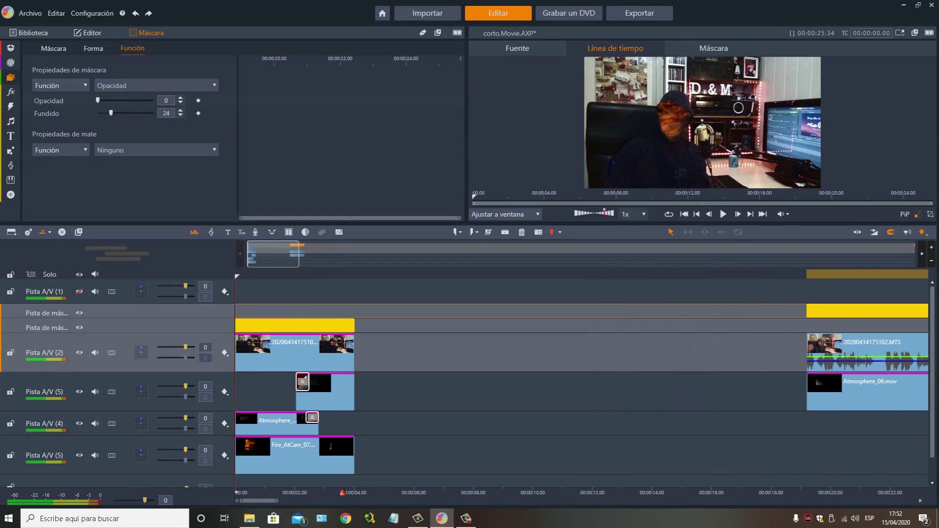
left_click(277, 326)
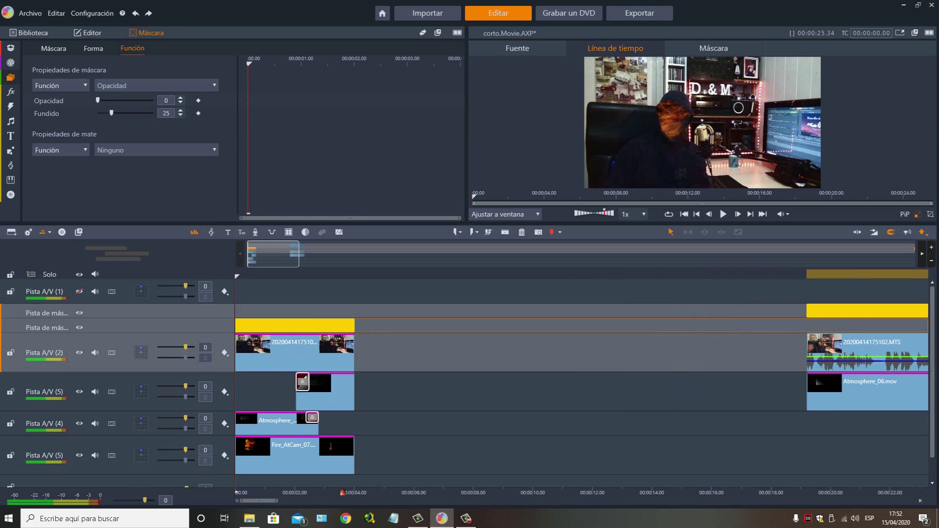
left_click(93, 49)
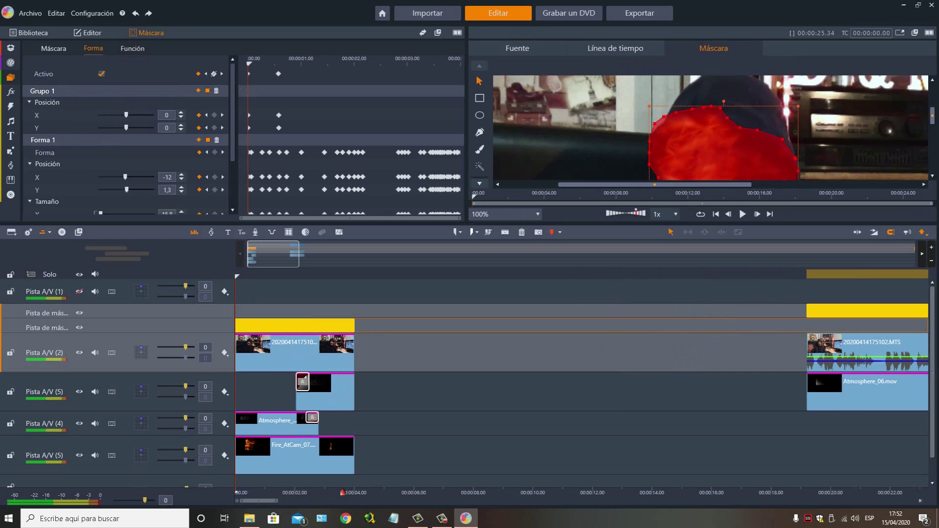
left_click_drag(466, 224, 470, 314)
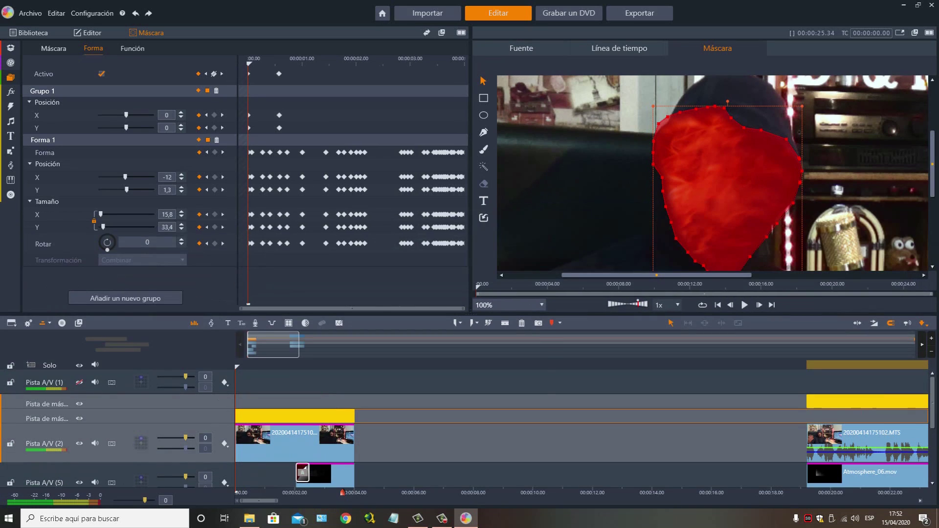
left_click(514, 305)
left_click(506, 318)
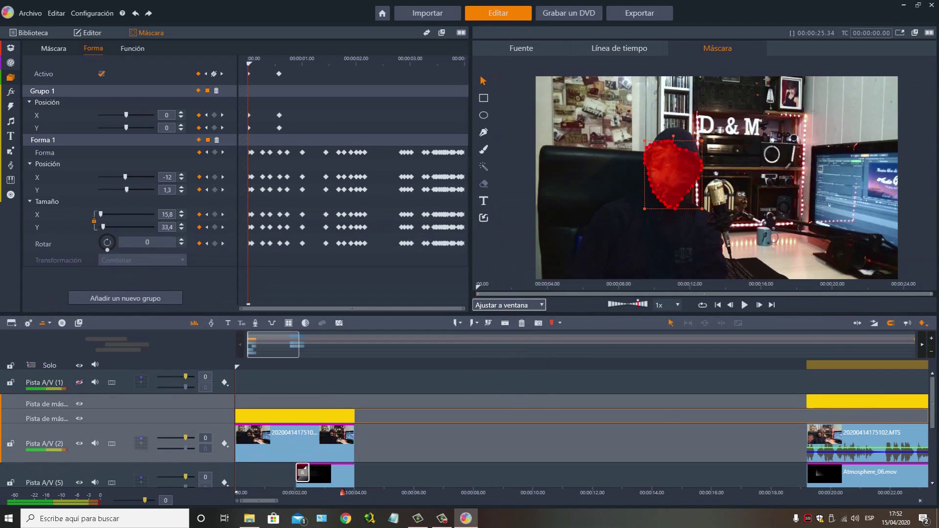
left_click(619, 48)
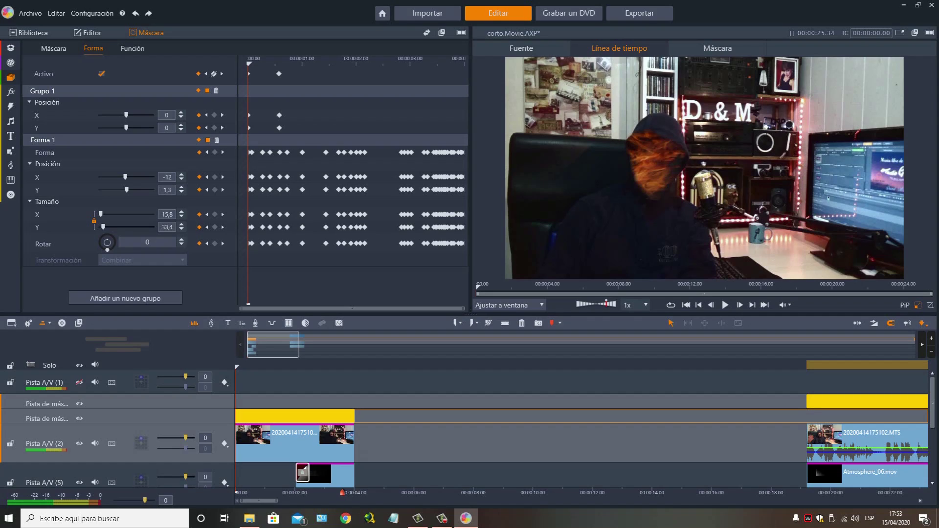
Step: Examine how the fire face follows the hood frame by frame at 100% in the timeline preview, up to 00:00:00.29
left_click(739, 305)
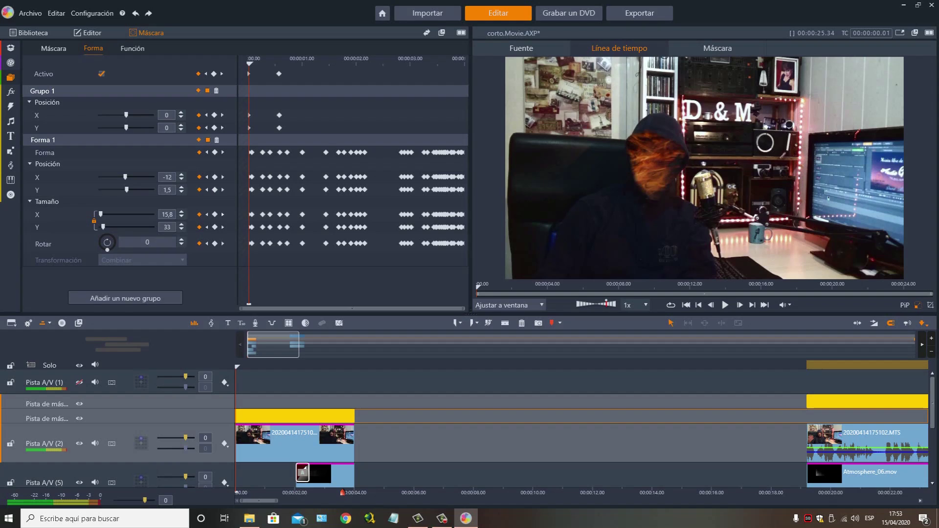
left_click(510, 305)
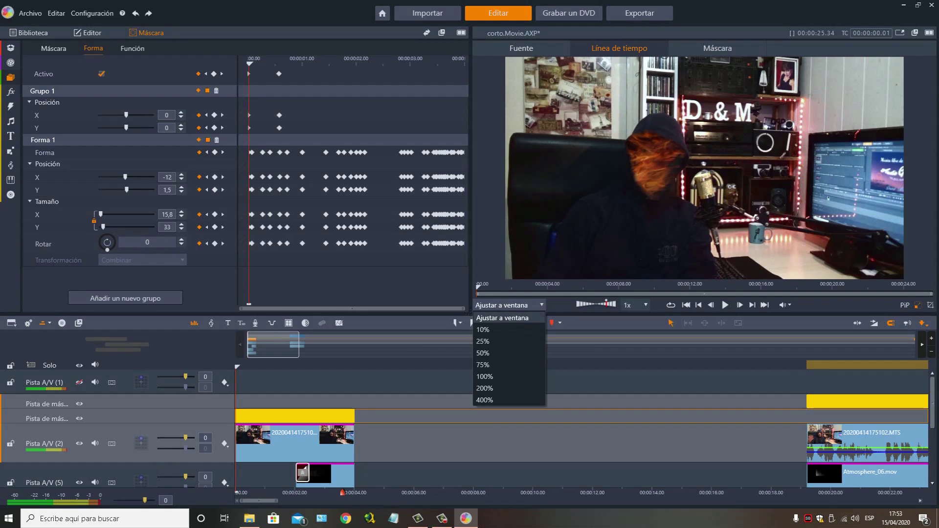
left_click(507, 376)
key("Down")
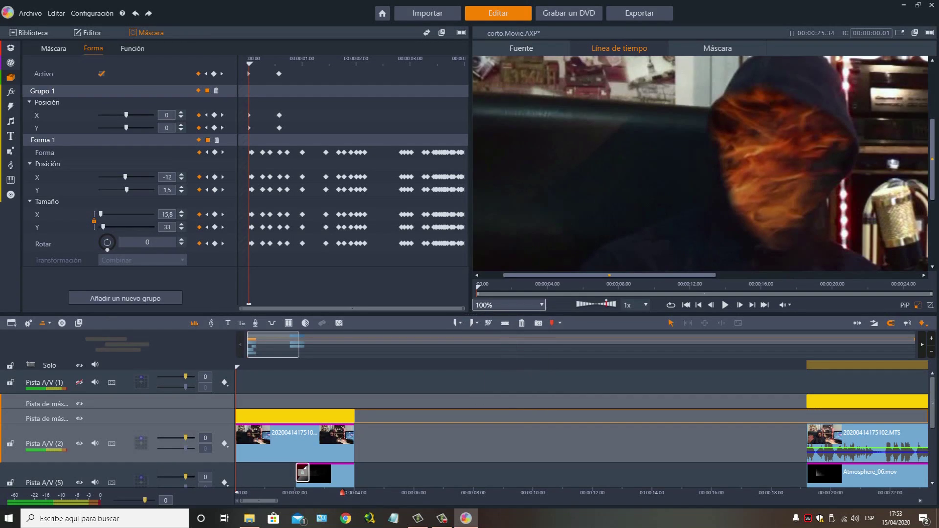
left_click_drag(470, 314, 411, 372)
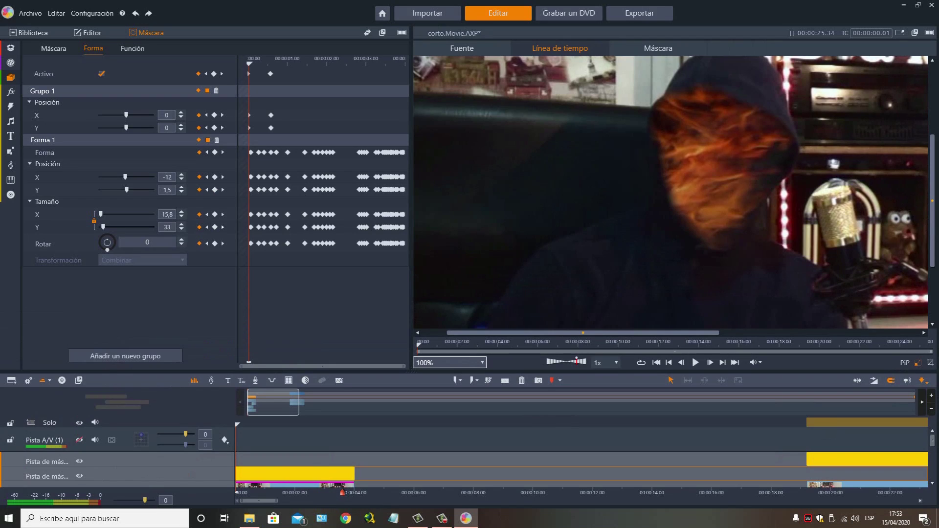
key("Right")
key("Right")
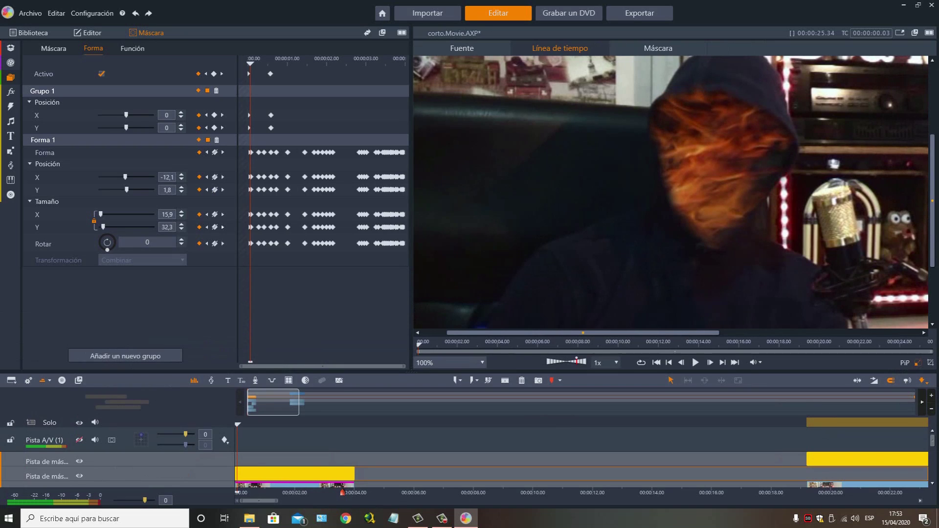
key("Right")
key("Right")
key("Right")
key("Right")
key("Right")
key("Right")
key("Right")
key("Right")
key("Right")
key("Right")
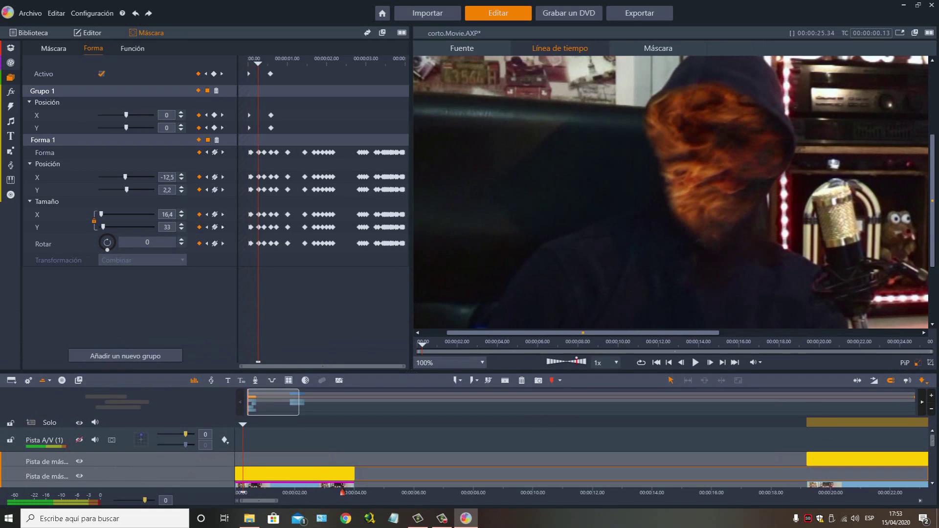
key("Right")
key("Right")
key("Right")
key("Right")
key("Right")
key("Right")
key("Right")
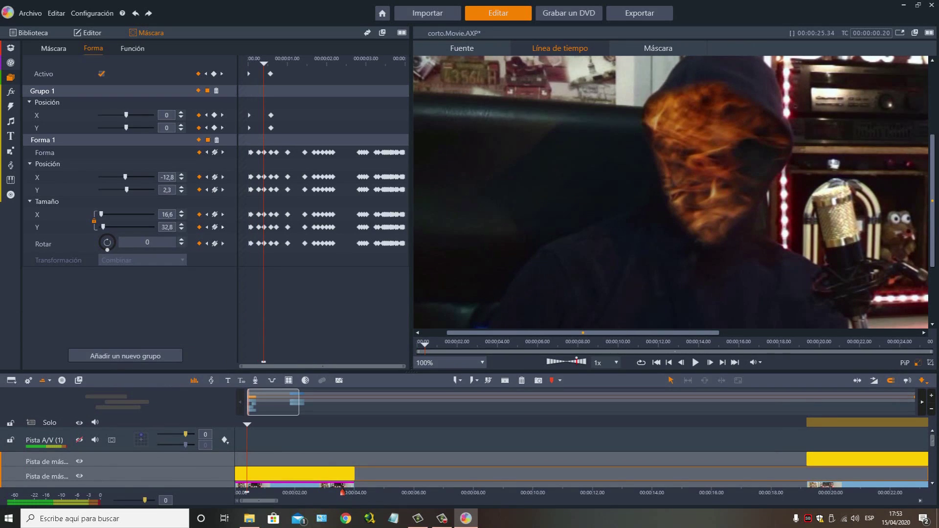
key("Right")
key("Right")
key("Right")
key("Right")
key("Right")
key("Right")
key("Right")
key("Right")
key("Right")
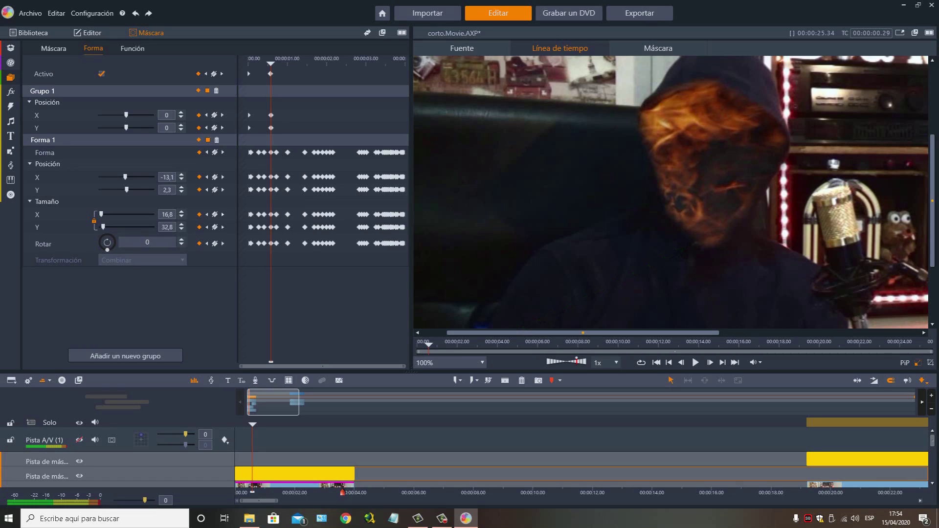
Step: Review the fire-face mask at each following shape keyframe up to 00:00:01.39
left_click(223, 215)
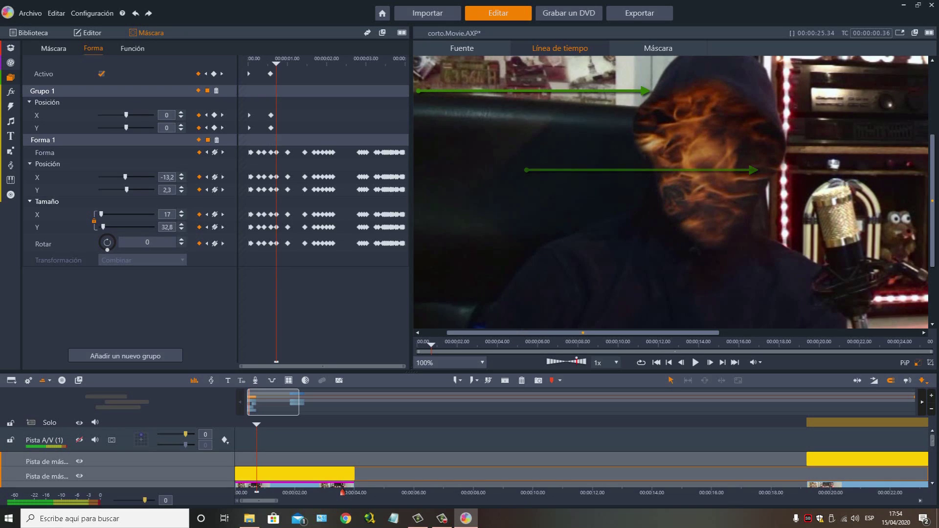
left_click(222, 214)
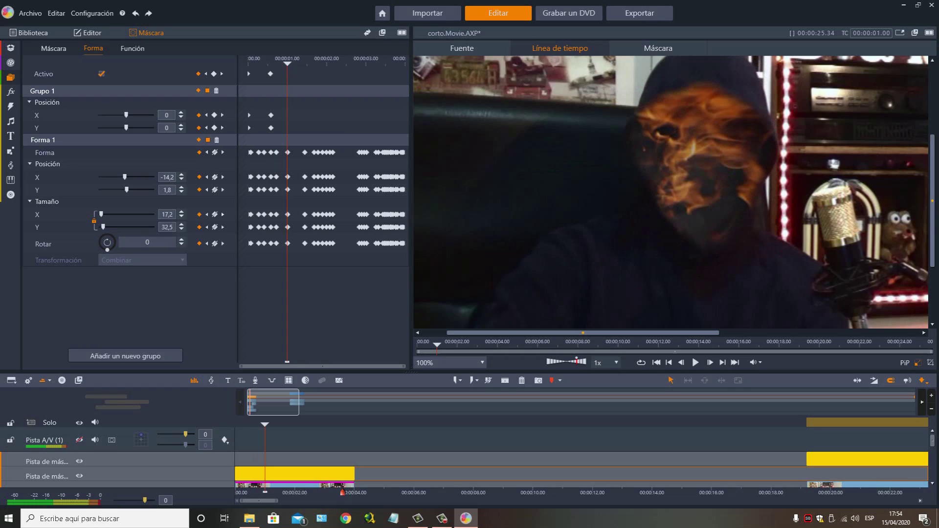
left_click(222, 215)
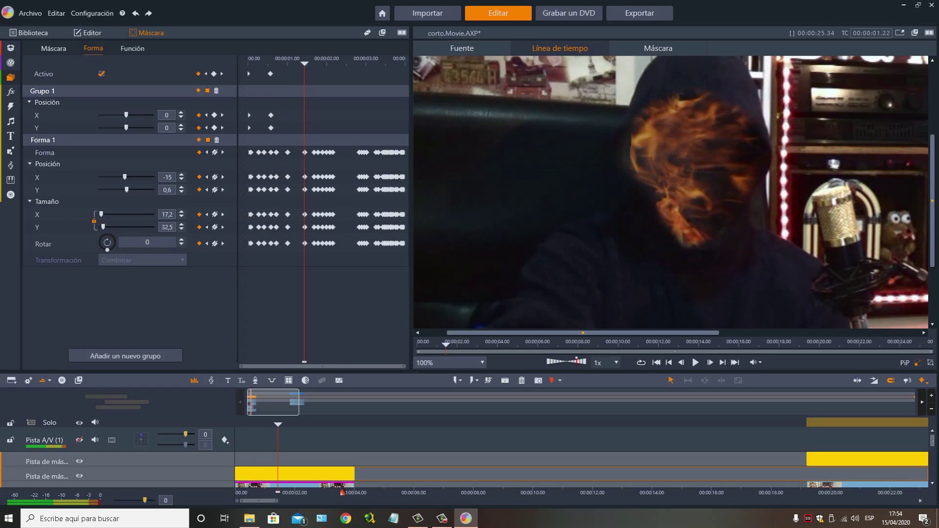
key("Right")
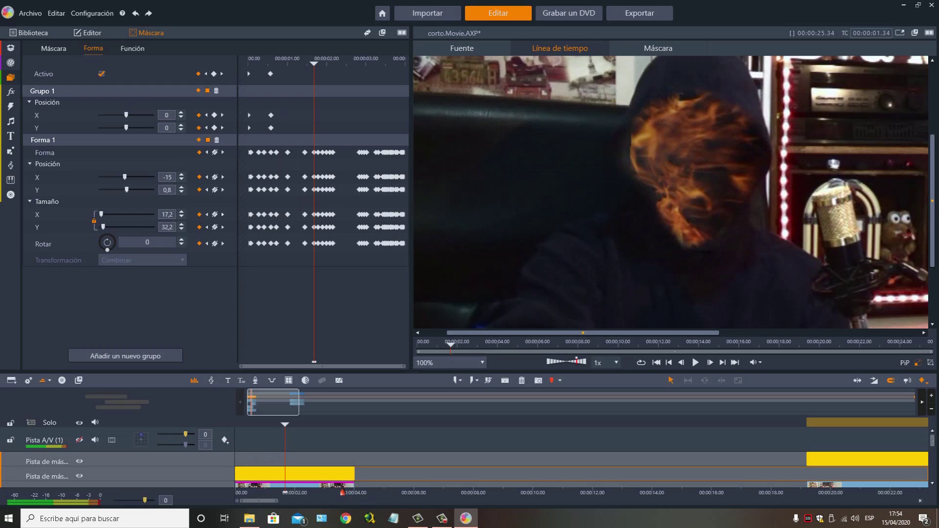
key("Right")
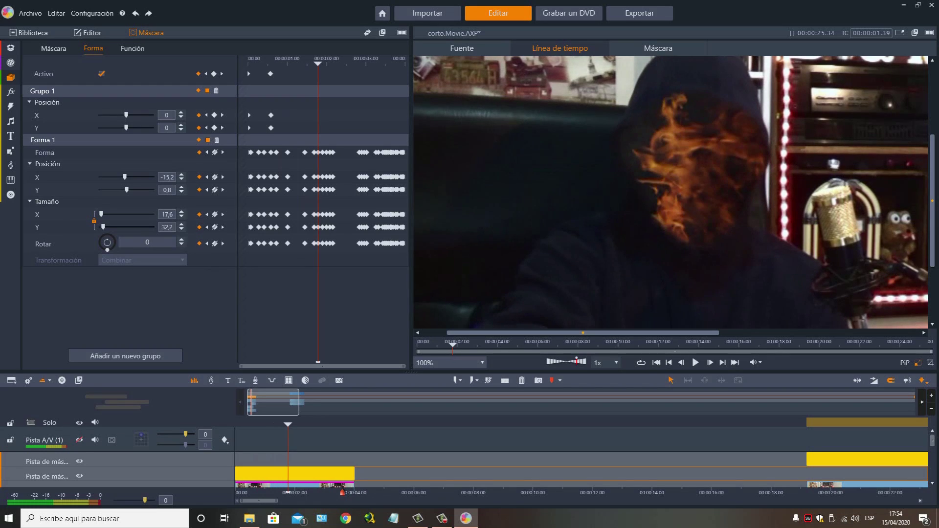
Step: Fit the timeline preview to the window, and view the export settings before returning to editing
left_click(449, 362)
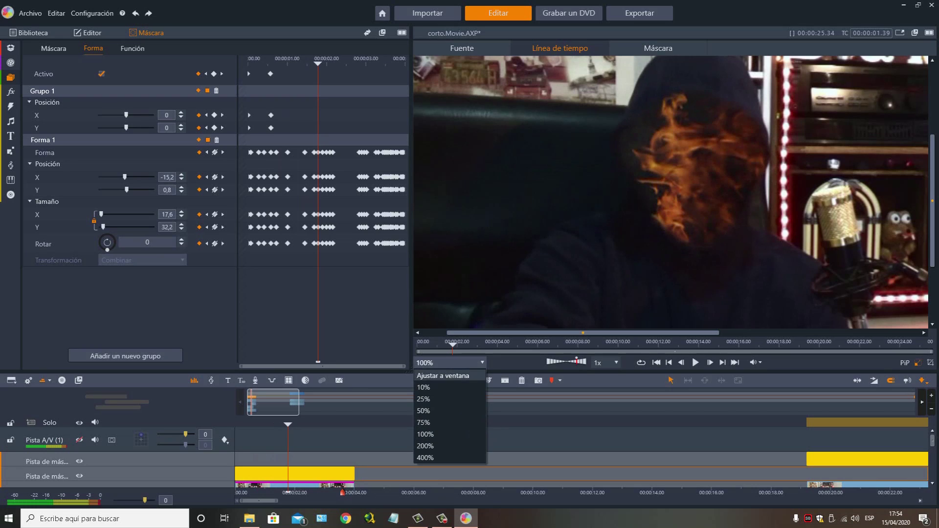
left_click(440, 374)
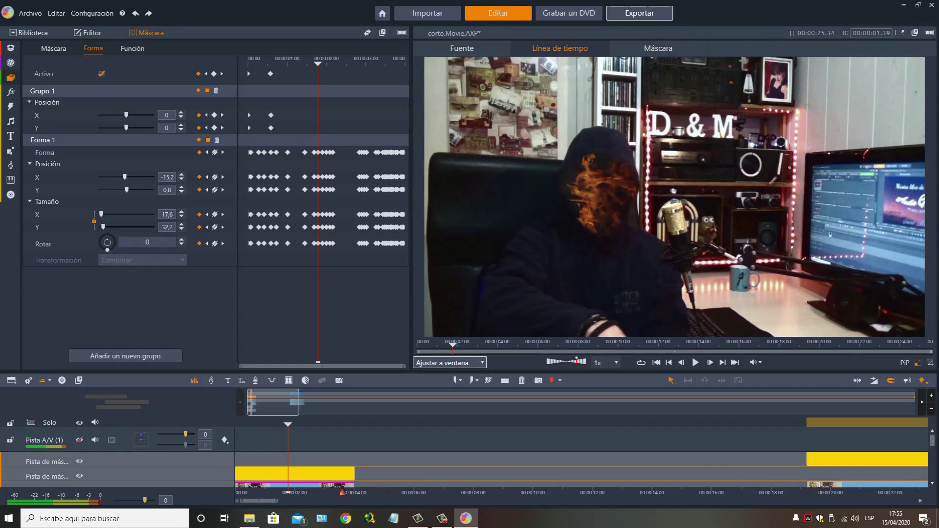
left_click(639, 13)
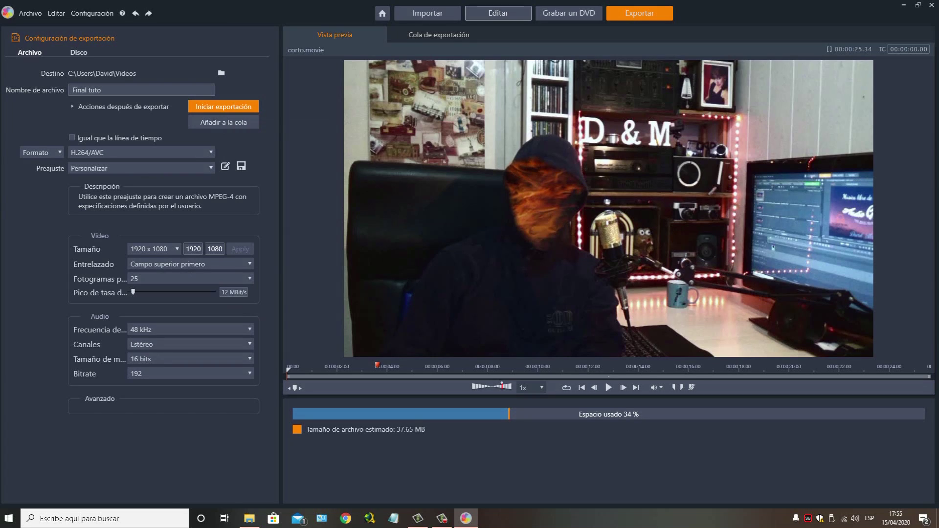
left_click(498, 13)
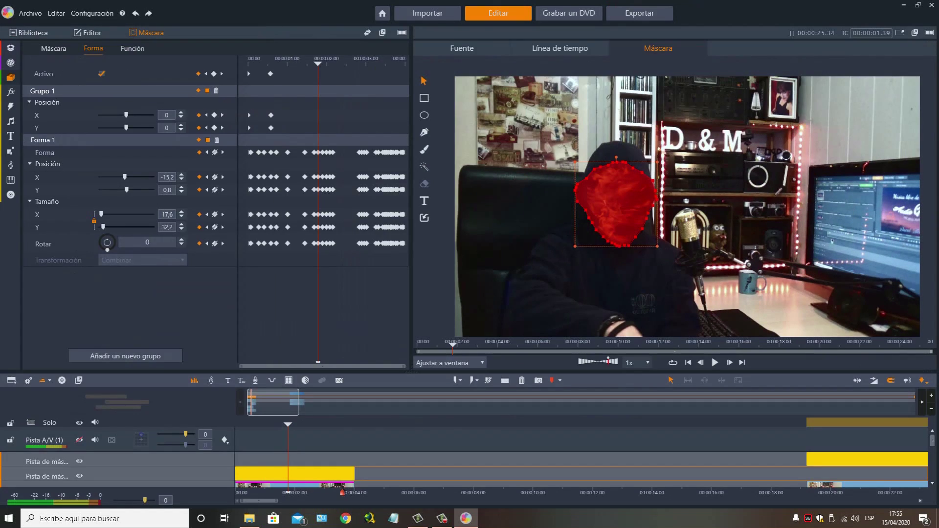